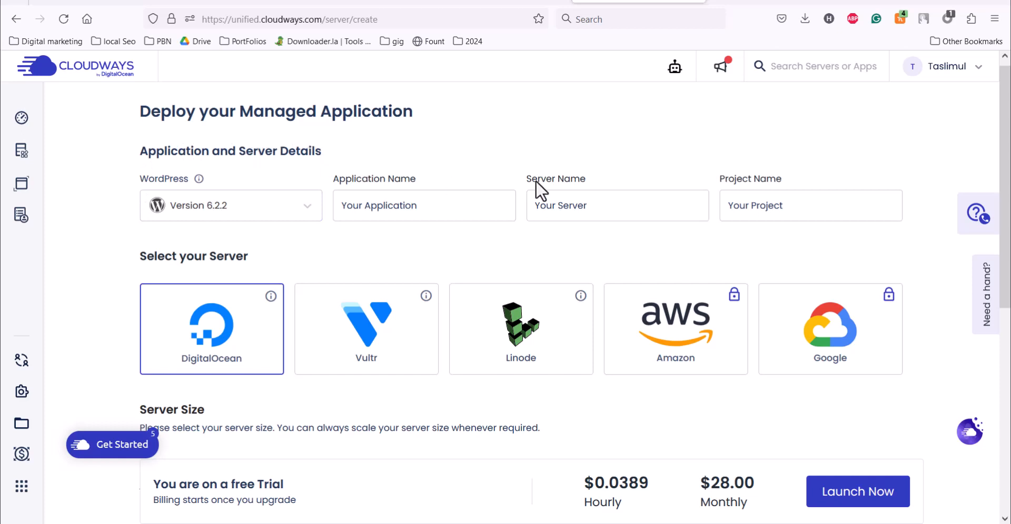
- Try Laravel Version 10.11.0 and then Woocommerce as the application
click(205, 212)
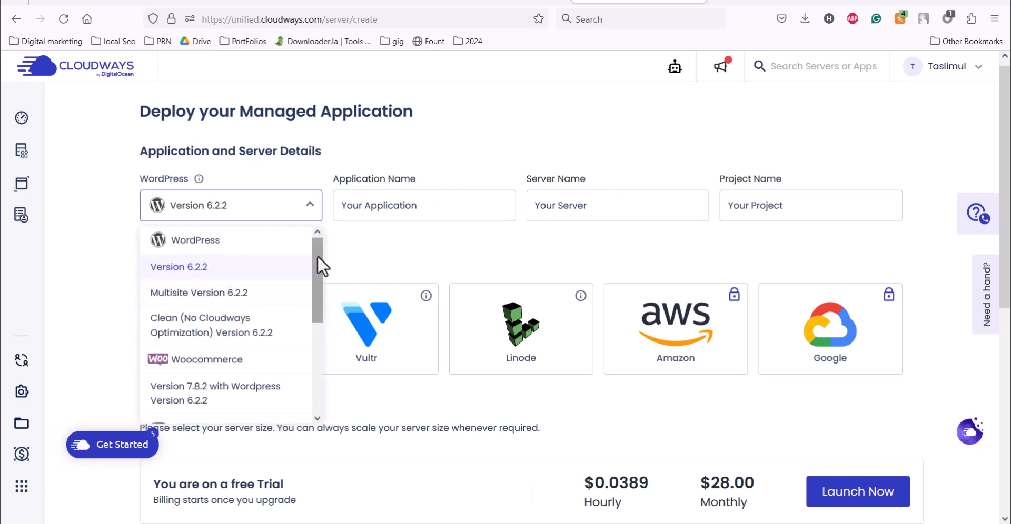
drag(317, 258, 318, 358)
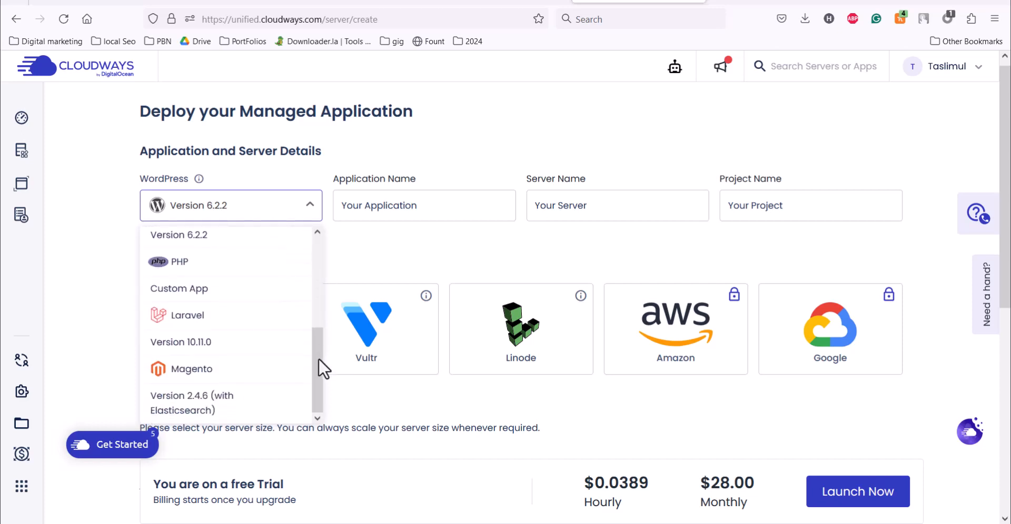
click(204, 315)
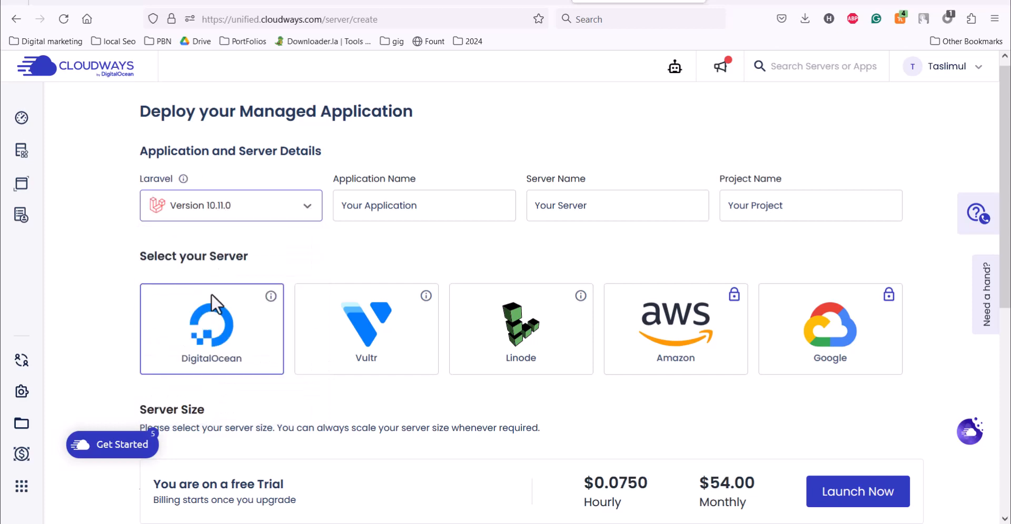
click(207, 205)
scroll(218, 390, down, 1)
scroll(213, 390, up, 4)
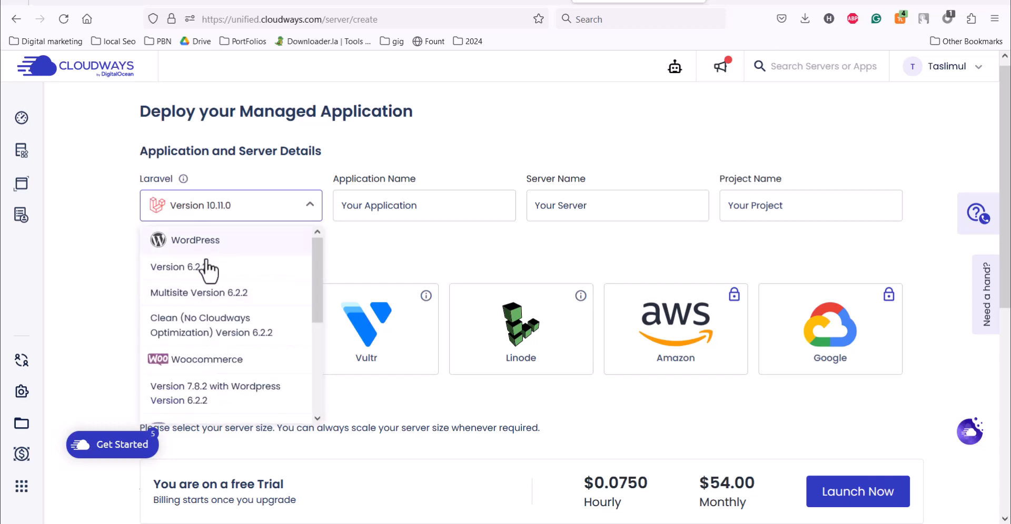
click(205, 392)
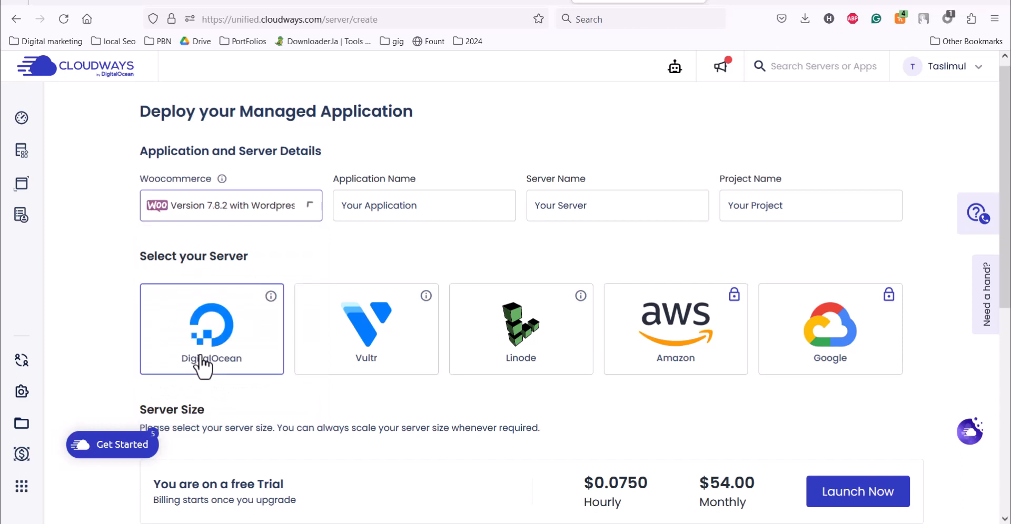
- Switch the application back to WordPress Version 6.2.2 and select the placeholder application name
click(223, 211)
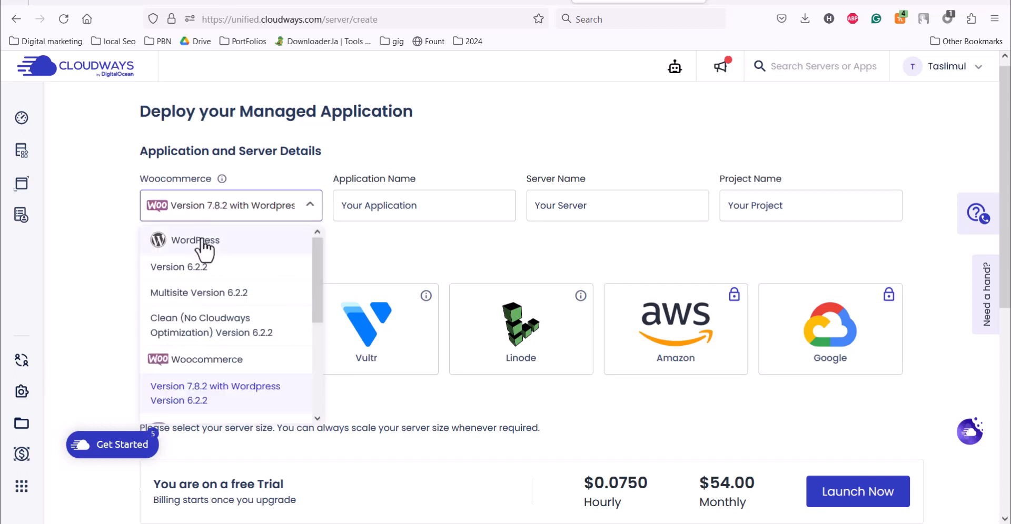
click(204, 250)
drag(417, 207, 322, 207)
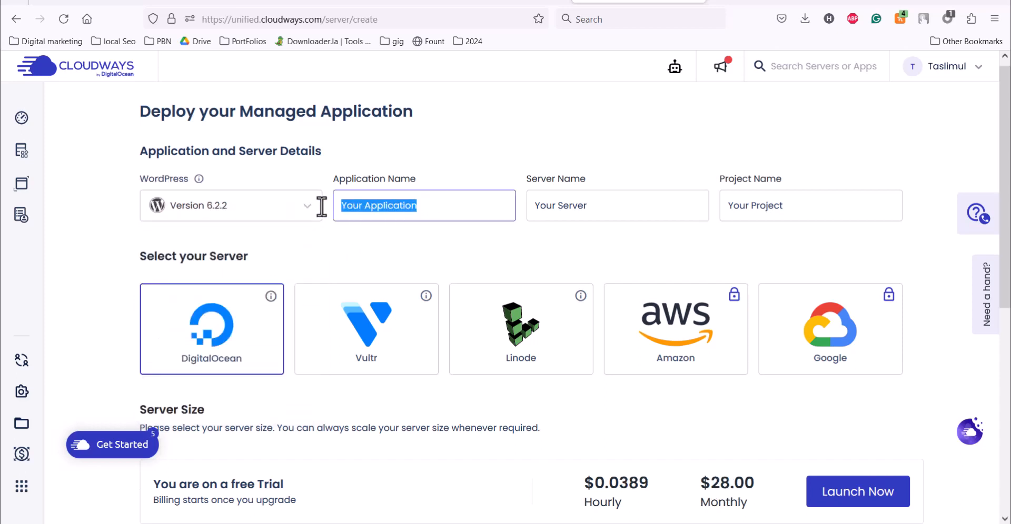
- Name the application 'test', the server 'test server' and the project 'Test Project'
text(test)
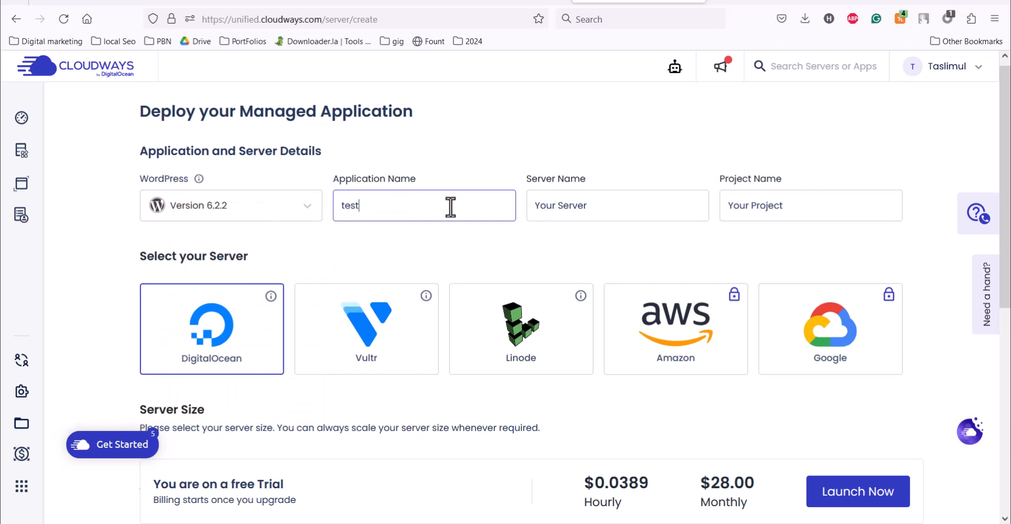
key(Tab)
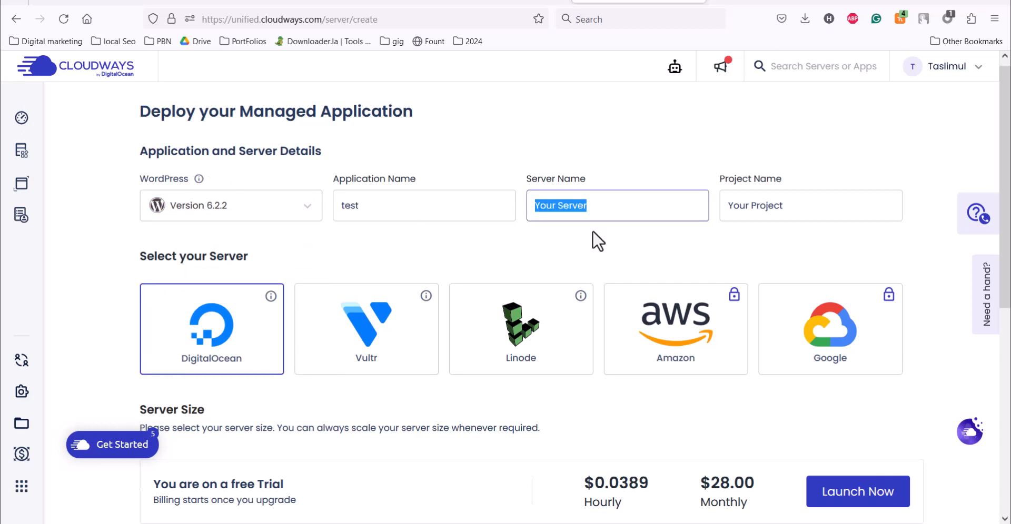
text(test server)
key(Tab)
text(Test Proje)
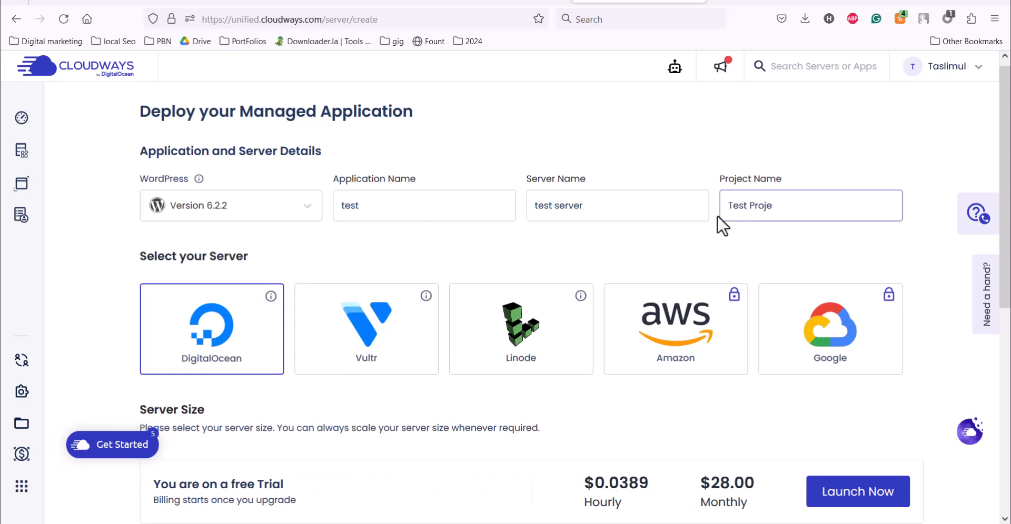
text(ct)
- Try Vultr, Linode and Google as providers before settling on DigitalOcean
scroll(1008, 192, down, 2)
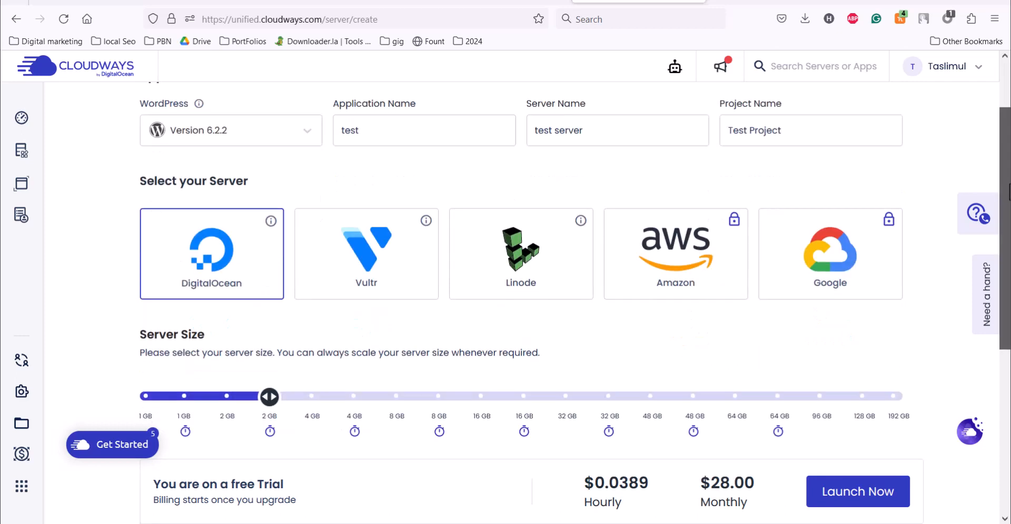
scroll(1009, 192, down, 1)
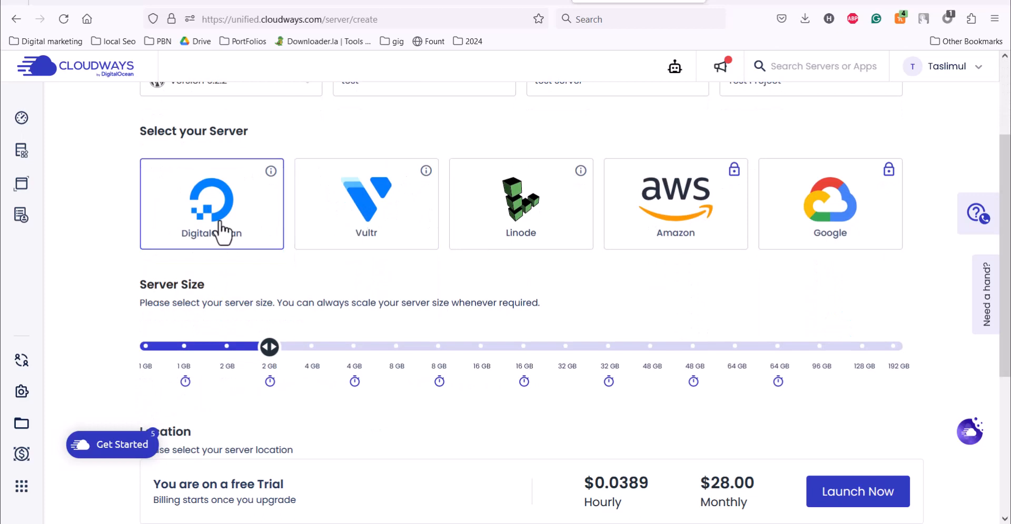
click(350, 231)
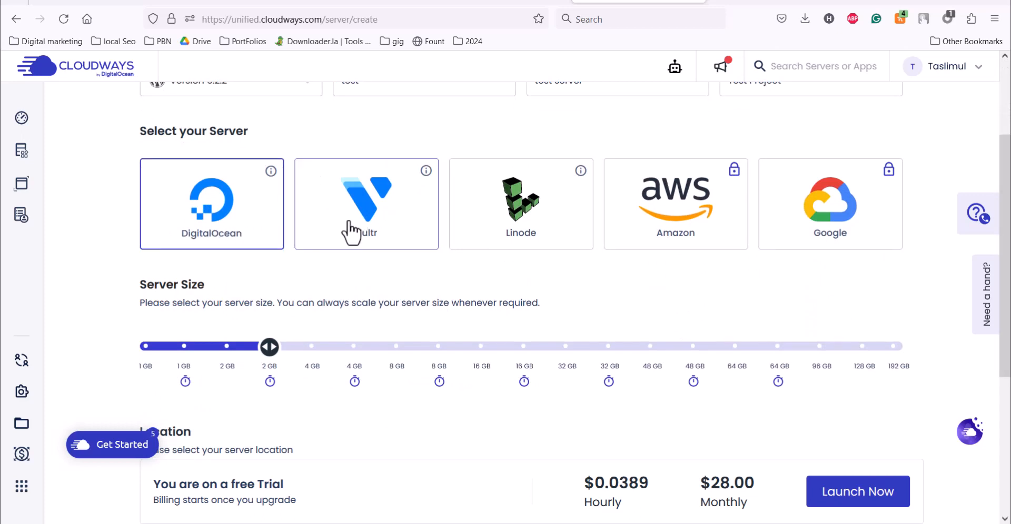
click(537, 233)
click(870, 247)
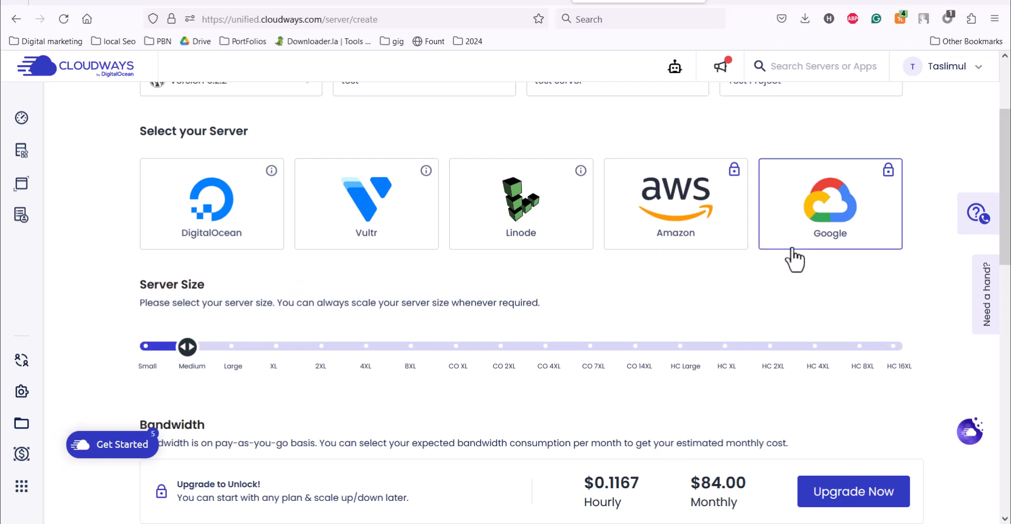
click(235, 235)
scroll(204, 255, down, 2)
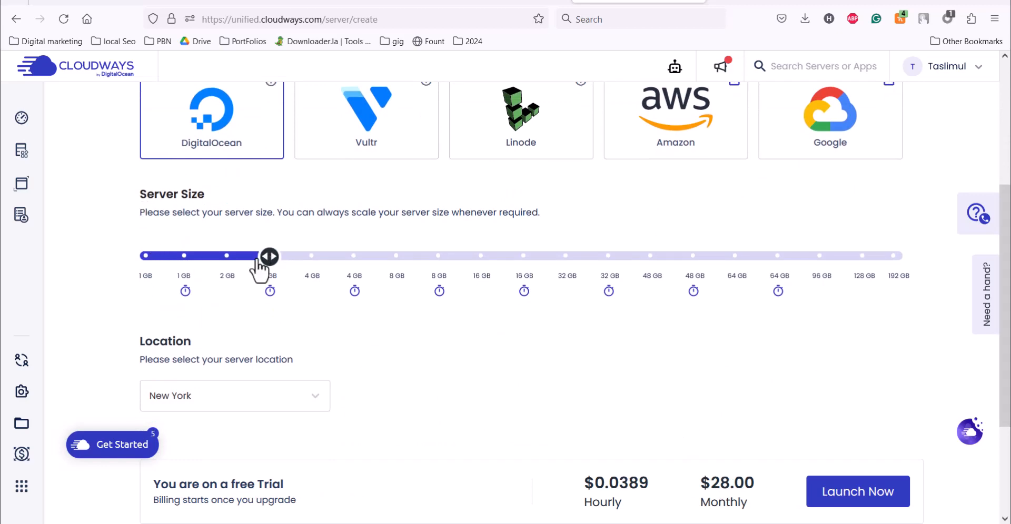
mouse_move(134, 264)
mouse_move(183, 265)
mouse_move(187, 294)
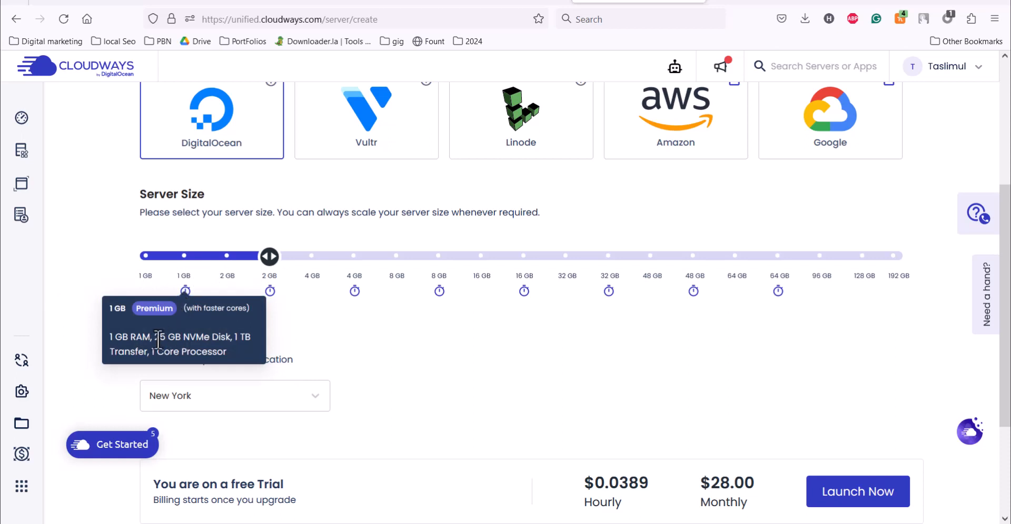
drag(154, 337, 230, 338)
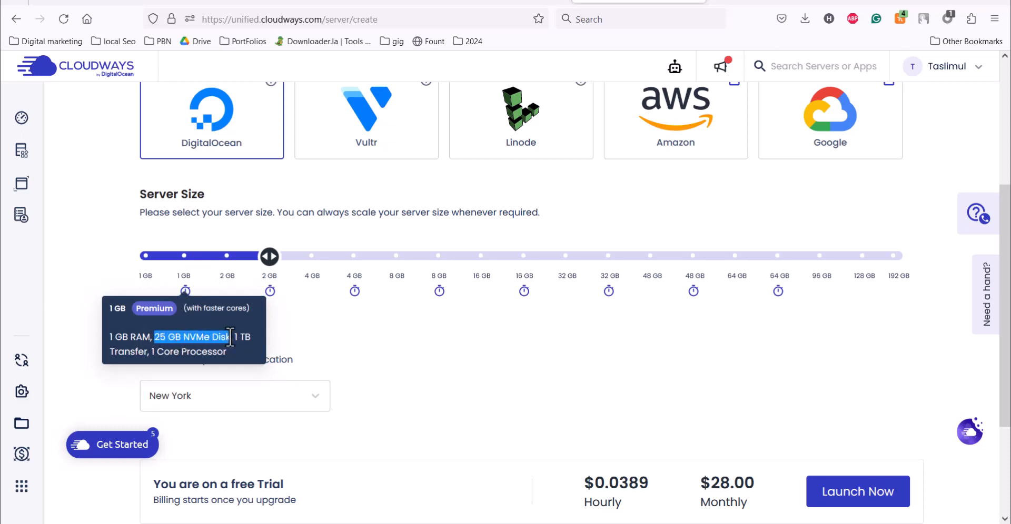
mouse_move(145, 286)
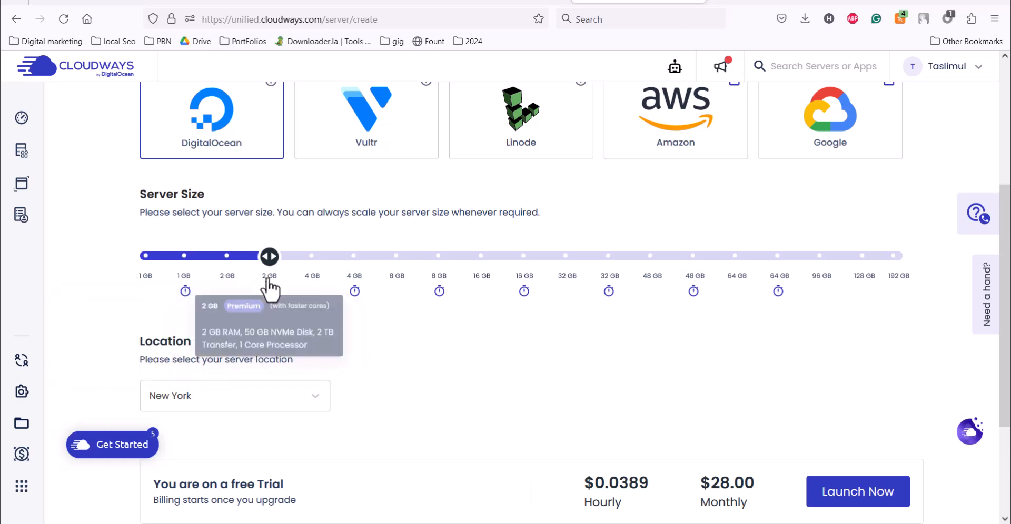
mouse_move(228, 287)
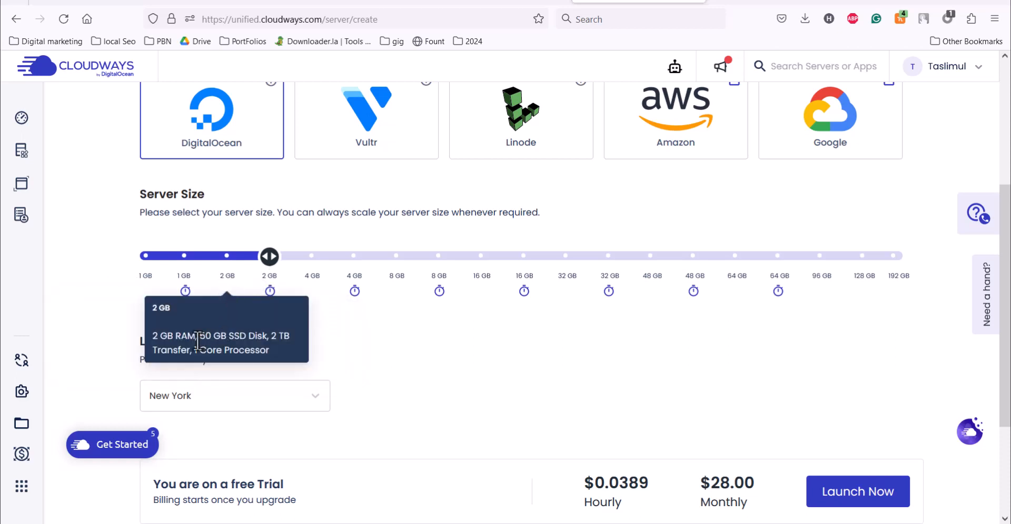
drag(208, 339, 263, 340)
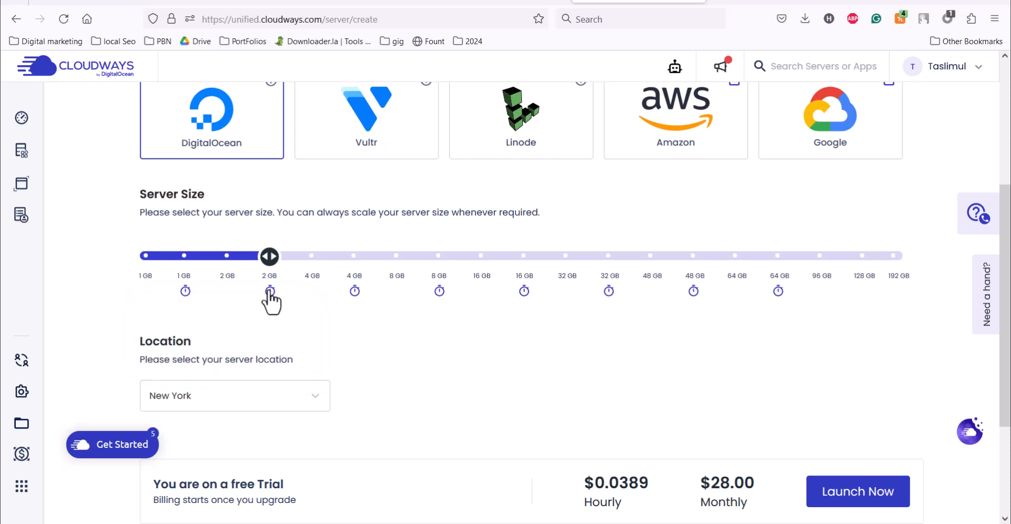
mouse_move(270, 293)
double_click(246, 349)
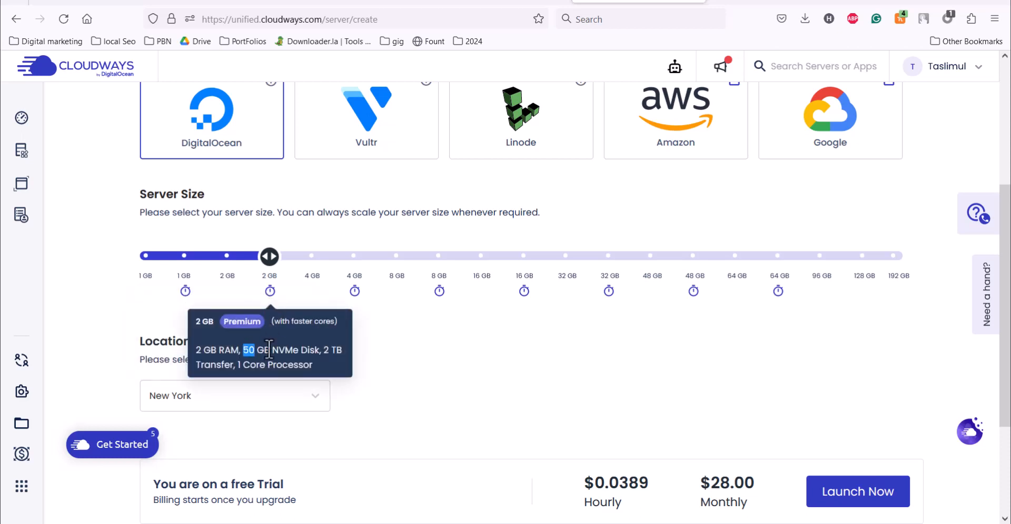
click(447, 278)
click(270, 277)
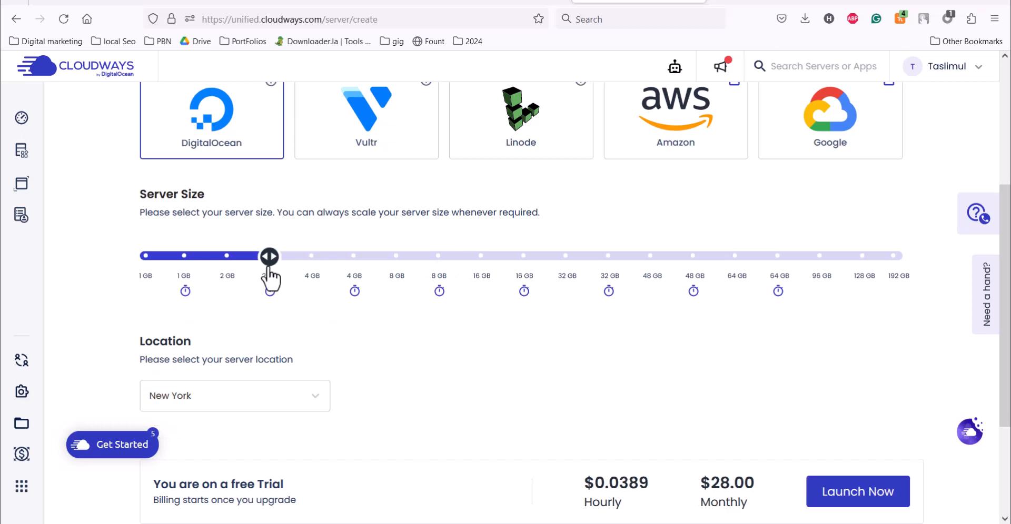
mouse_move(259, 308)
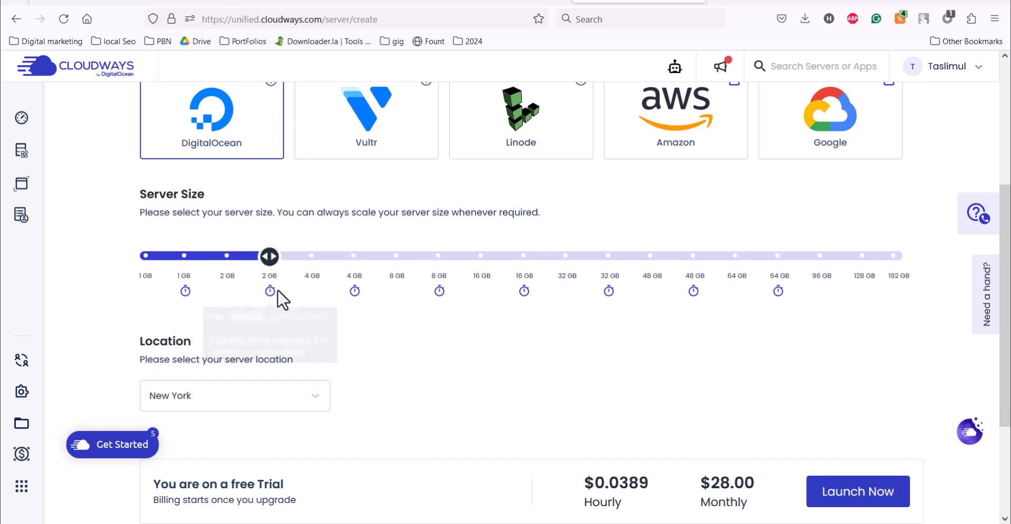
- Select Vultr as the provider with the Standard server type
scroll(1003, 258, up, 1)
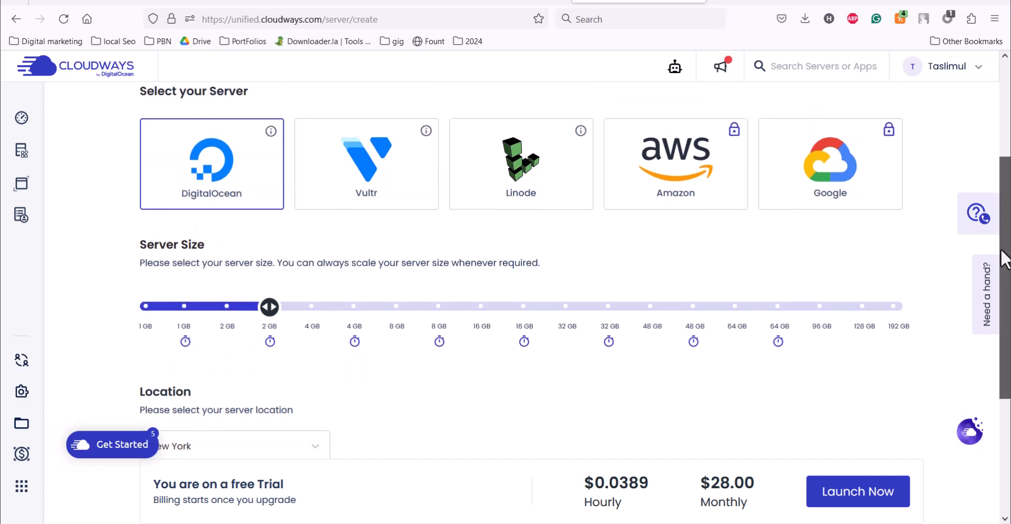
click(384, 187)
click(227, 309)
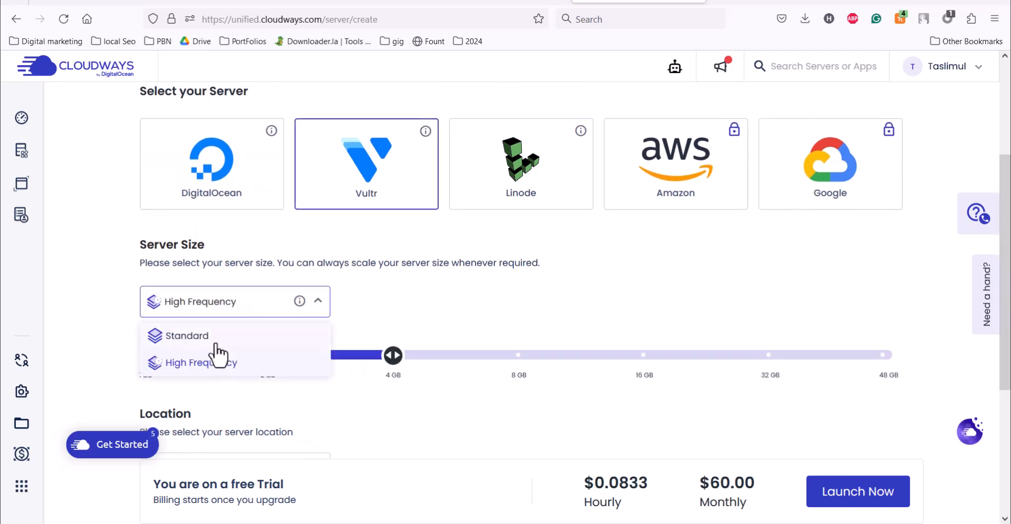
click(226, 343)
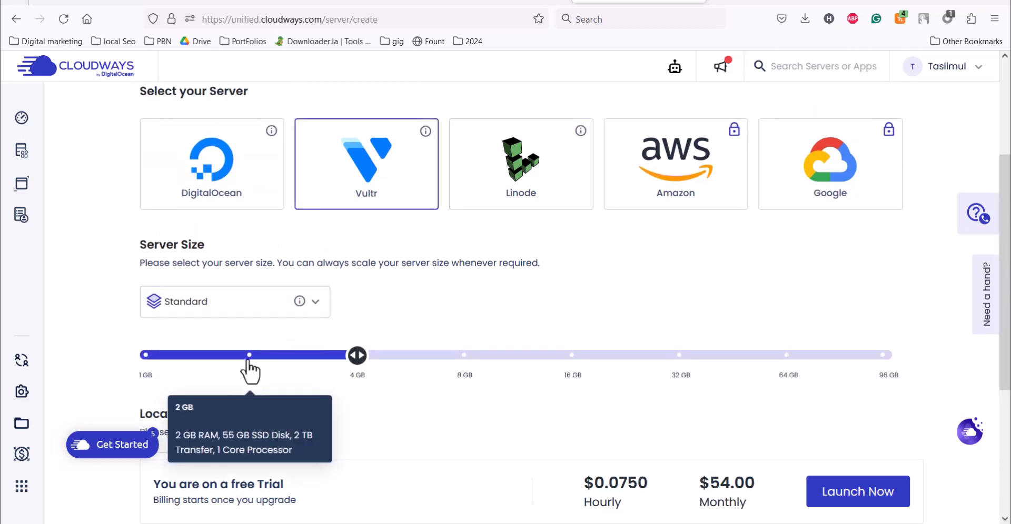
- Try 2, 4 and 8 GB server sizes, settle on 4 GB, then switch to Linode
click(258, 357)
click(355, 359)
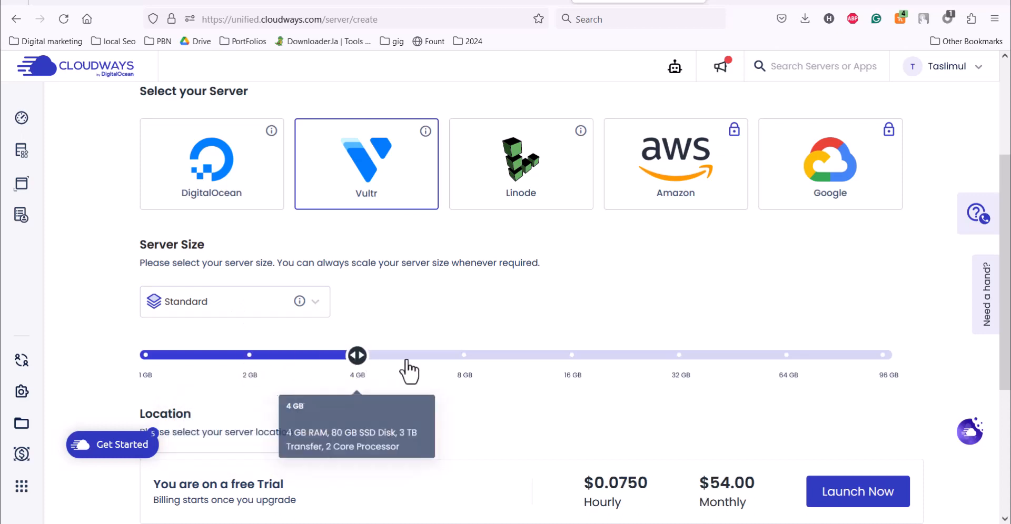
click(464, 359)
click(358, 357)
click(557, 164)
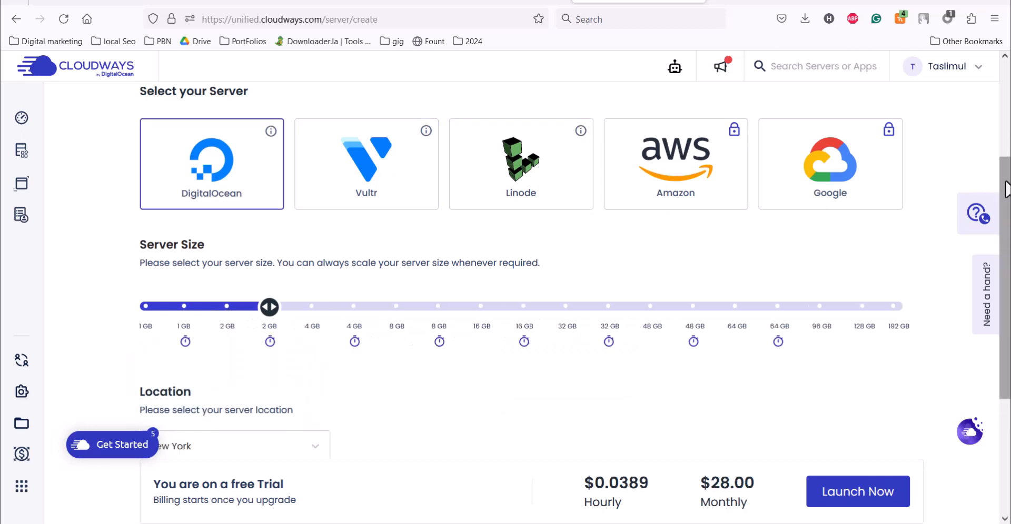
- Browse the server location list and keep New York
scroll(1005, 190, down, 3)
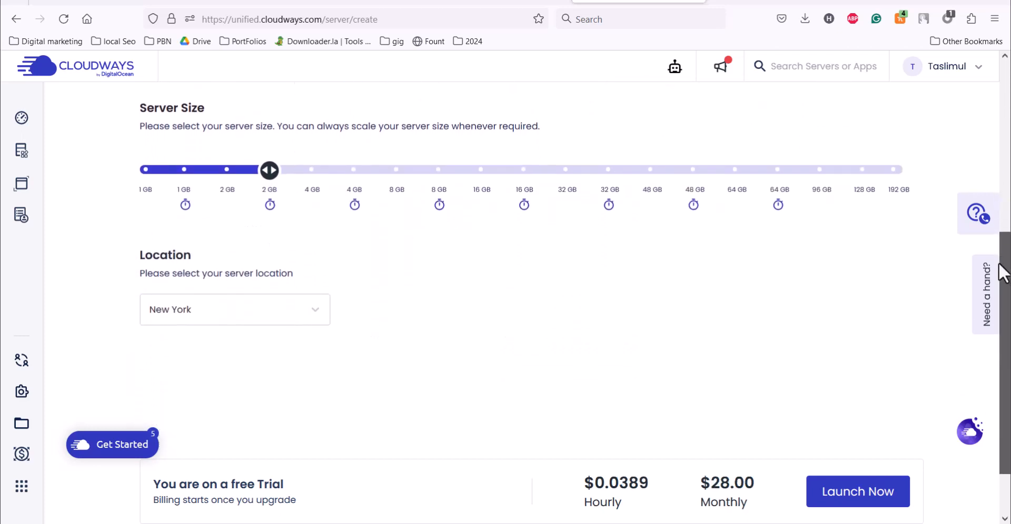
drag(137, 254, 222, 264)
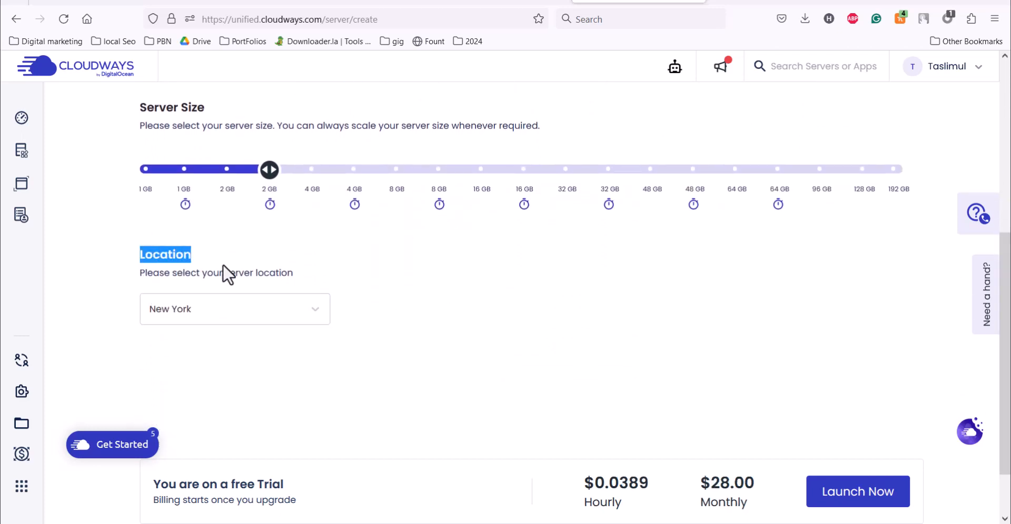
click(268, 315)
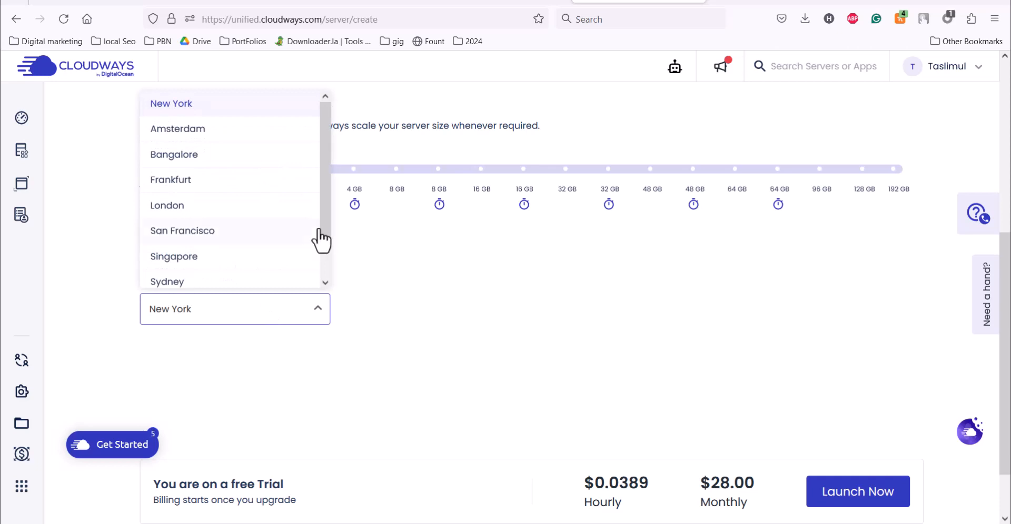
drag(326, 221, 324, 181)
mouse_move(328, 235)
mouse_down()
mouse_move(326, 273)
mouse_move(320, 219)
mouse_up()
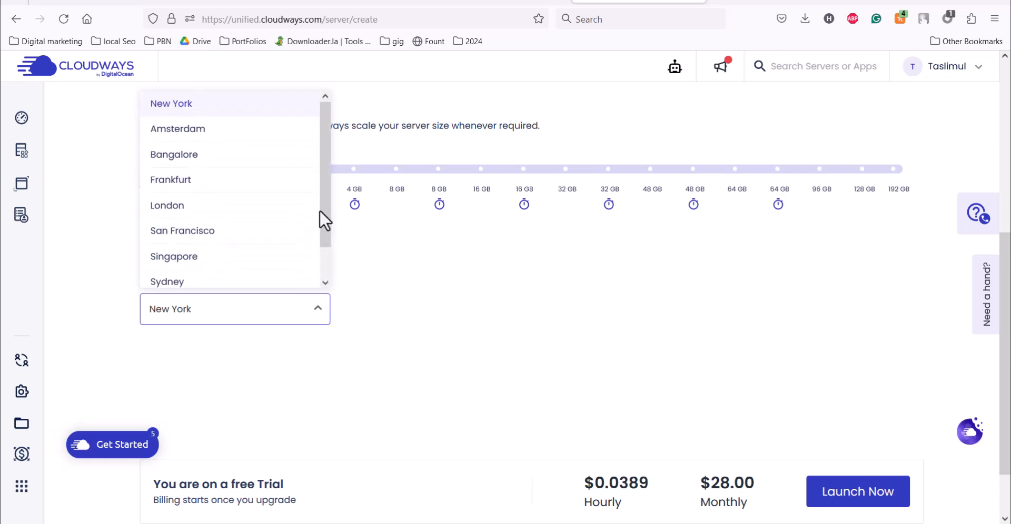
click(220, 113)
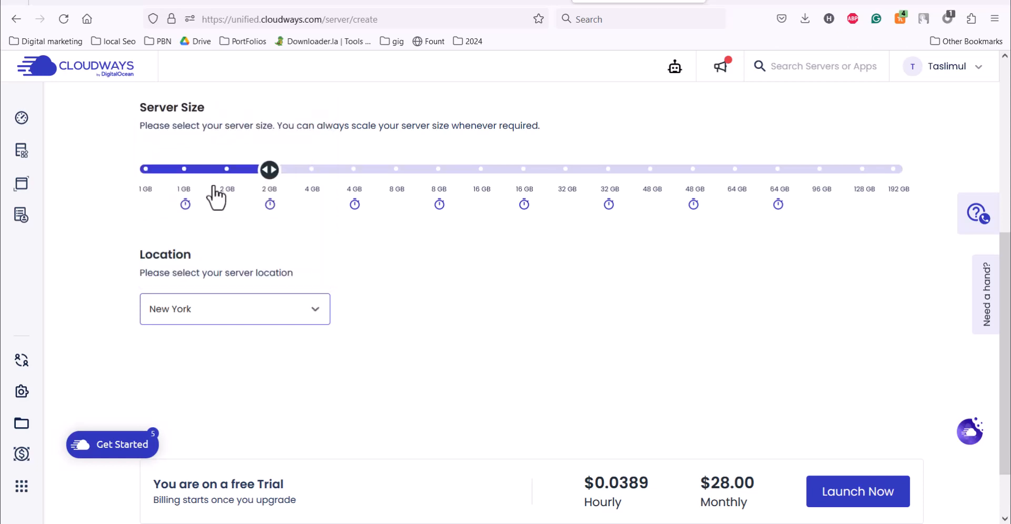
- Try Singapore as the location, then switch back to New York
click(220, 305)
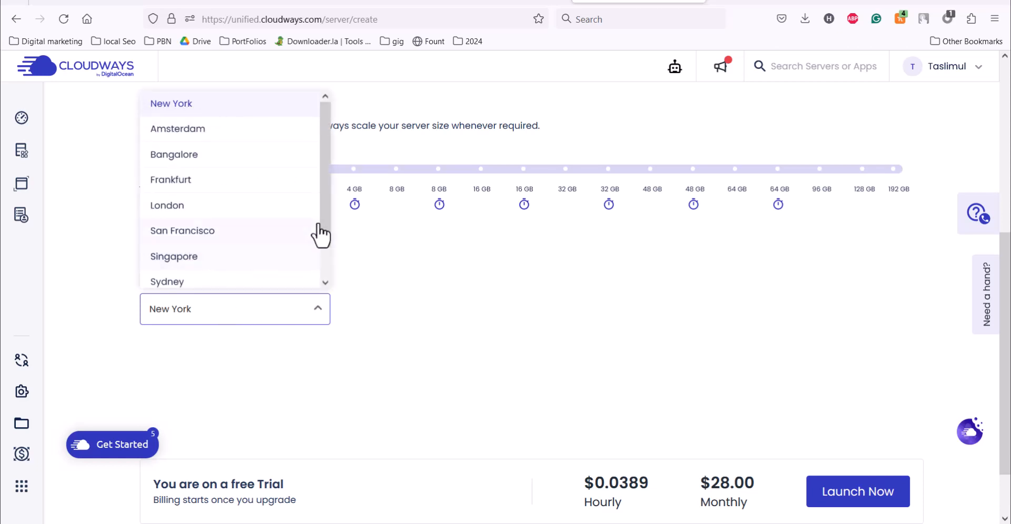
drag(324, 214, 330, 242)
click(179, 230)
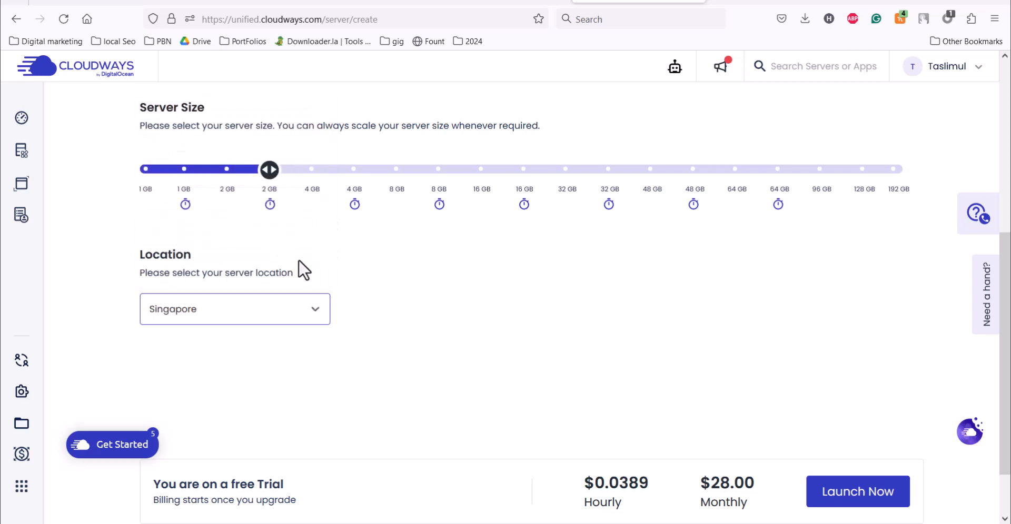
click(259, 316)
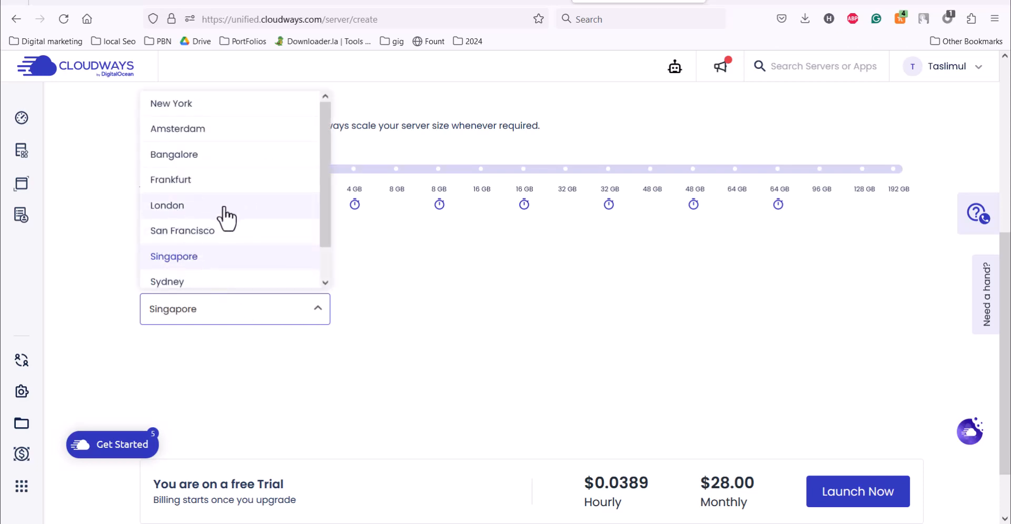
click(210, 106)
scroll(235, 117, down, 2)
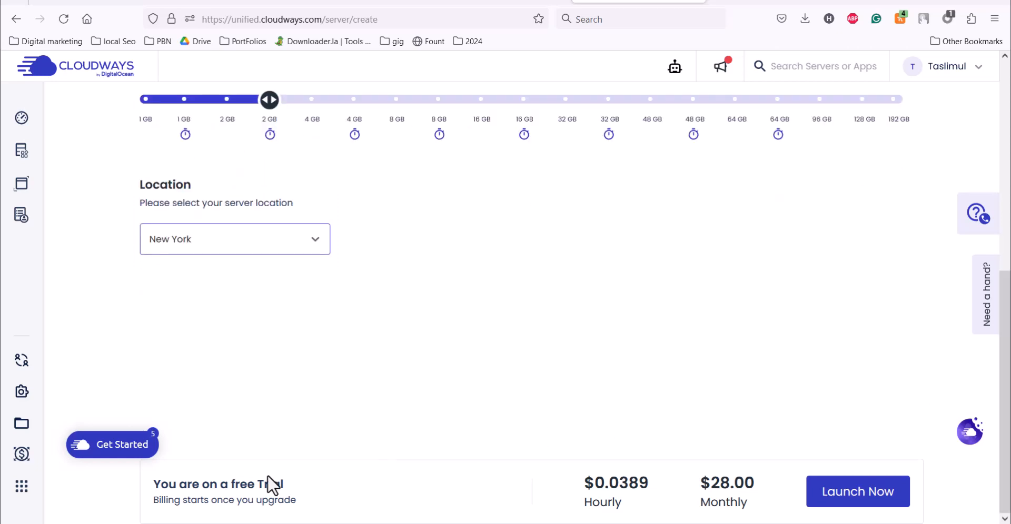
- Compare the $28.00 and $14.00 monthly prices, keep the 2 GB size and launch the server
drag(152, 483, 809, 513)
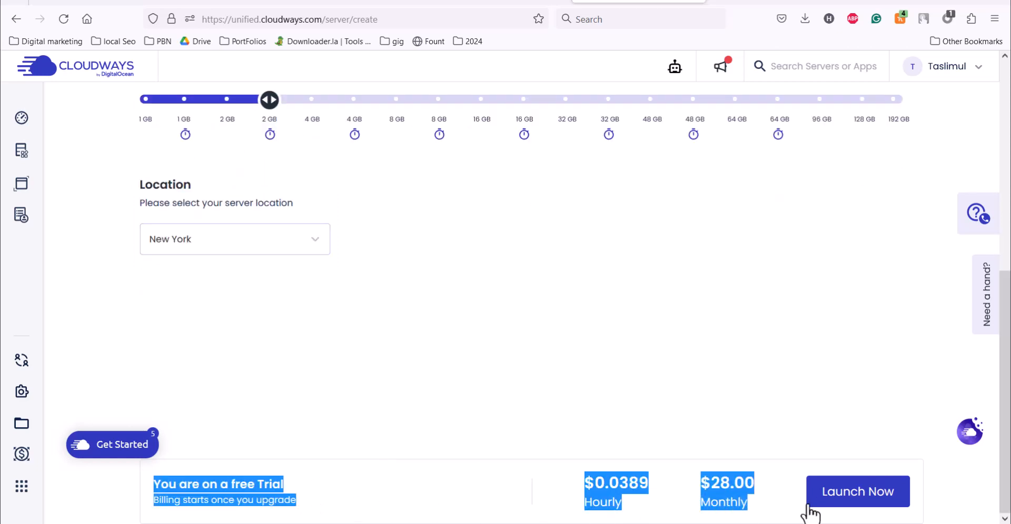
click(575, 508)
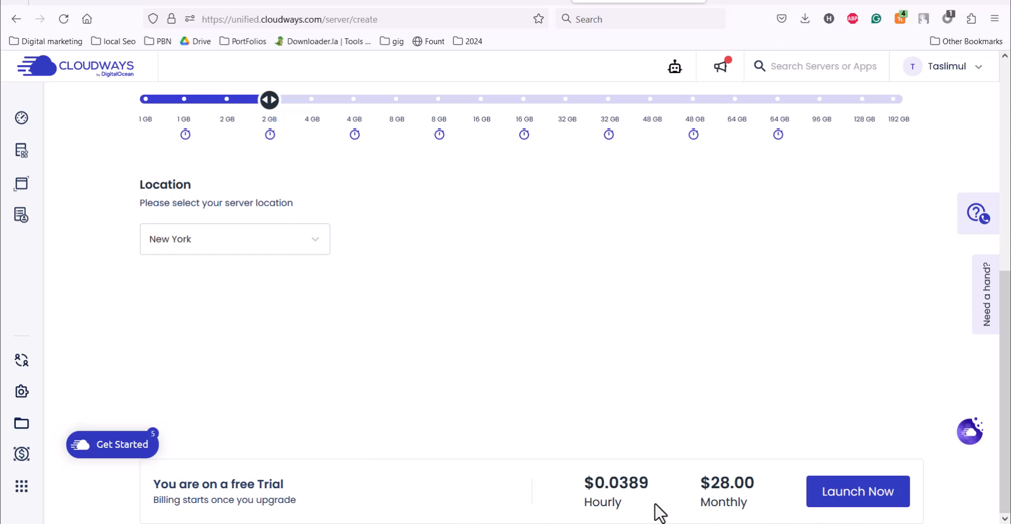
drag(712, 481, 765, 494)
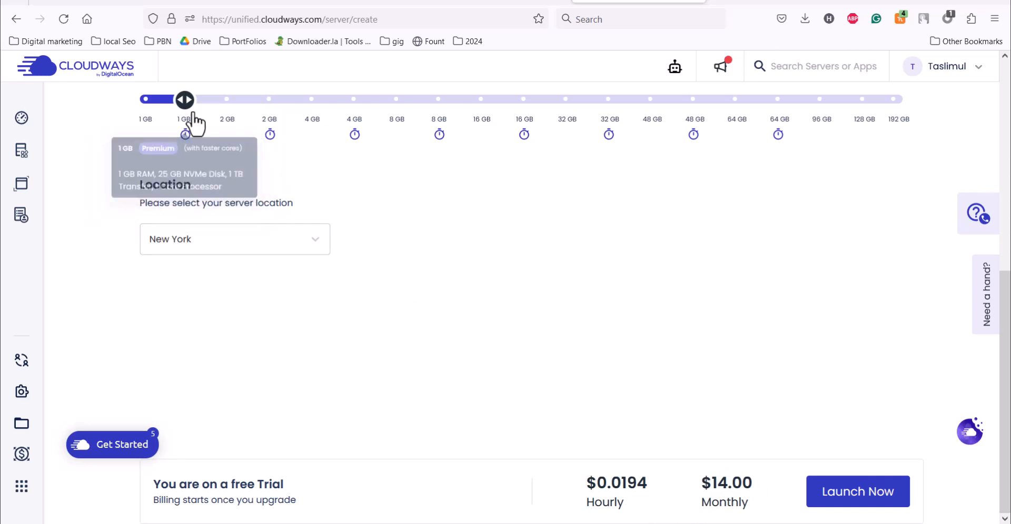
drag(709, 485, 769, 508)
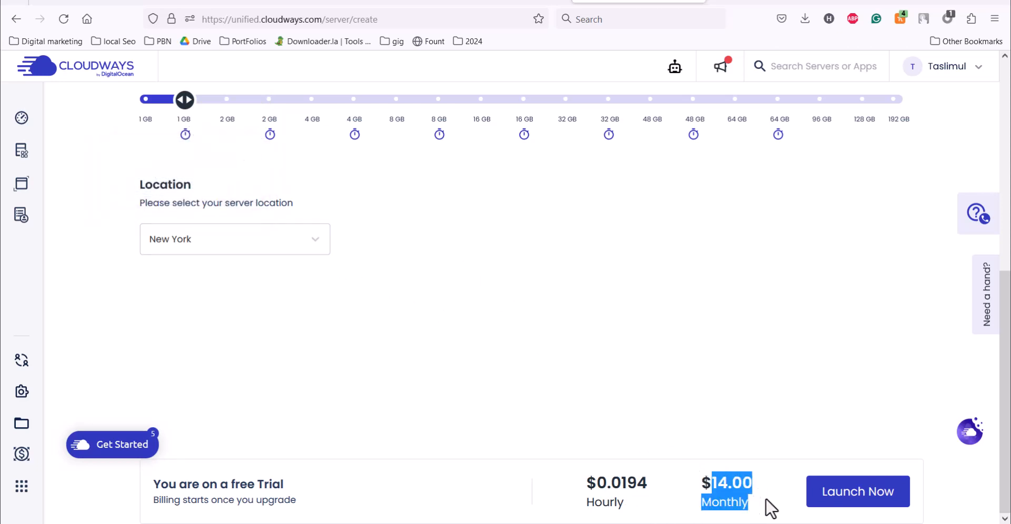
drag(585, 485, 656, 506)
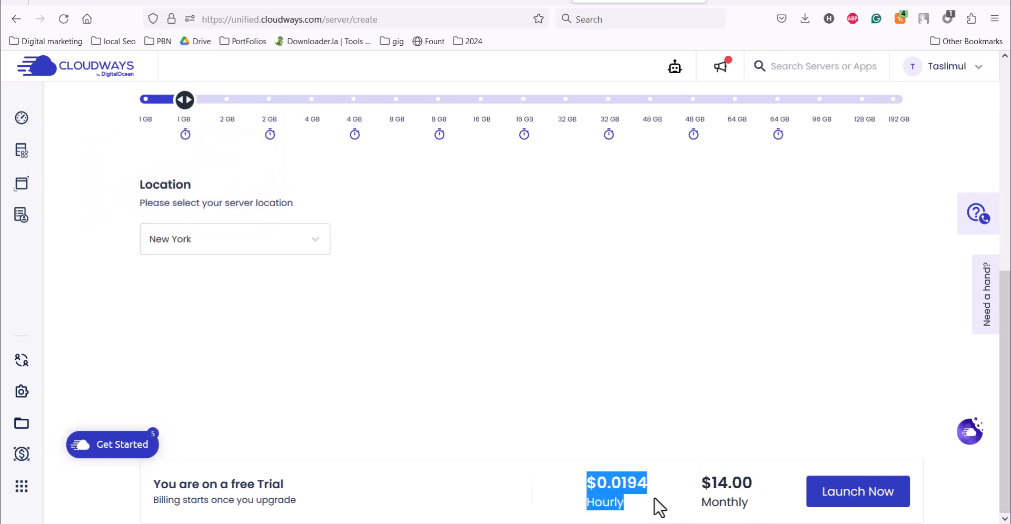
click(706, 497)
click(273, 108)
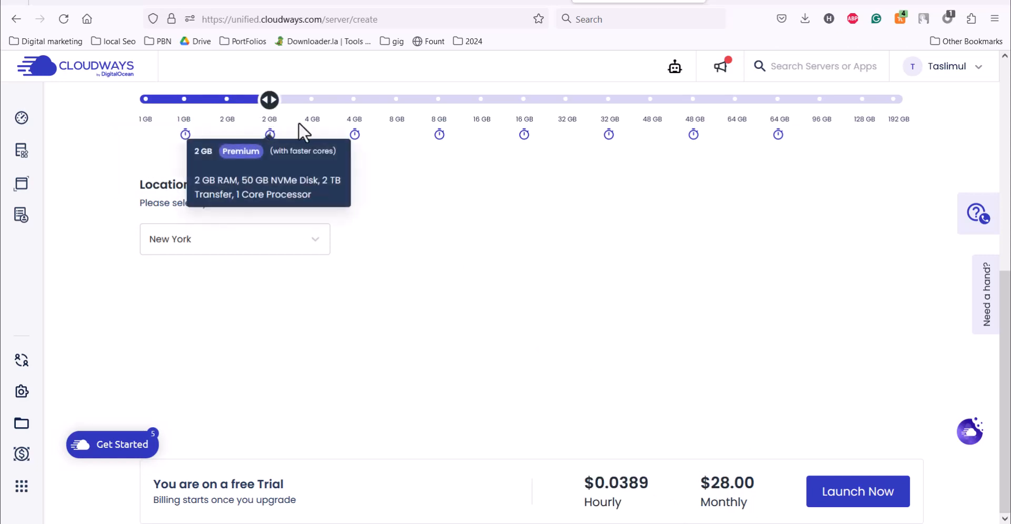
click(856, 495)
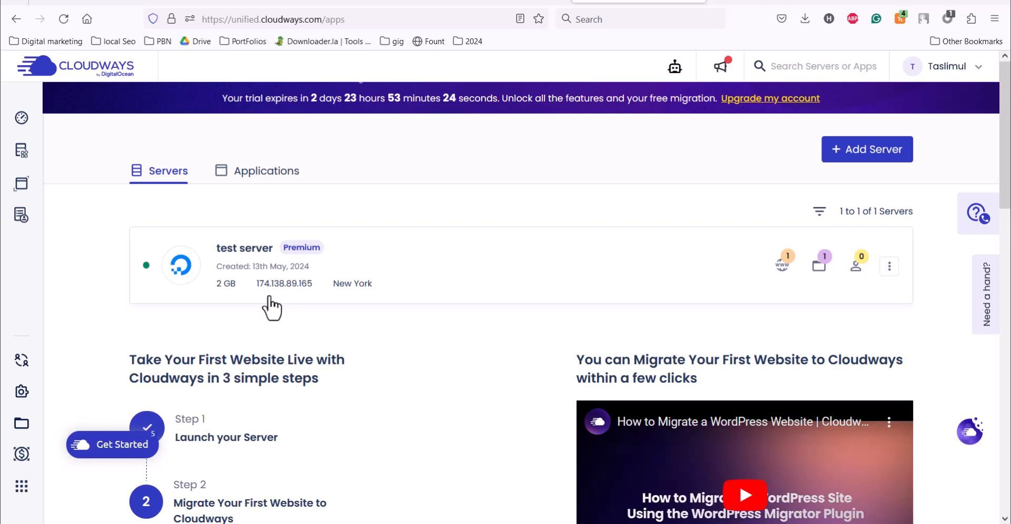
- Open the test server's details page
click(259, 252)
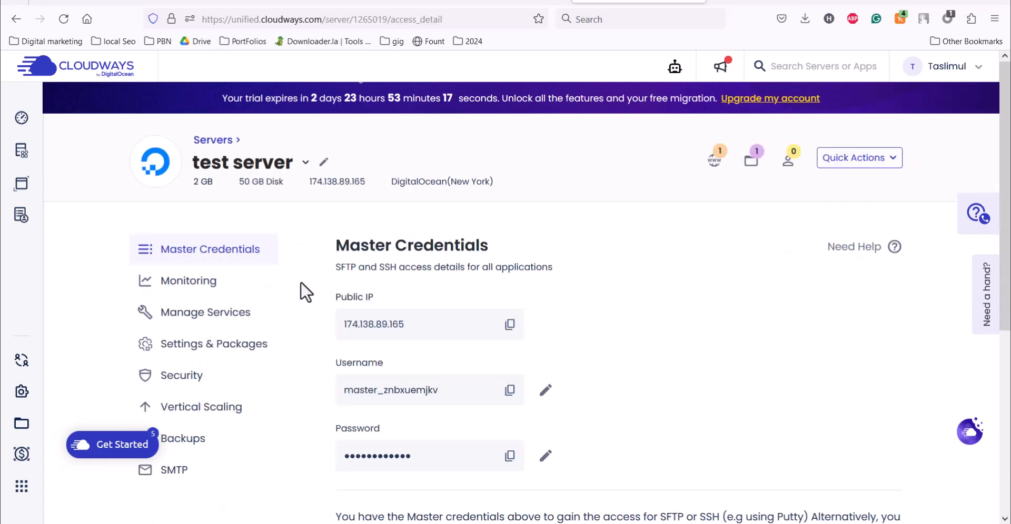
scroll(352, 242, down, 3)
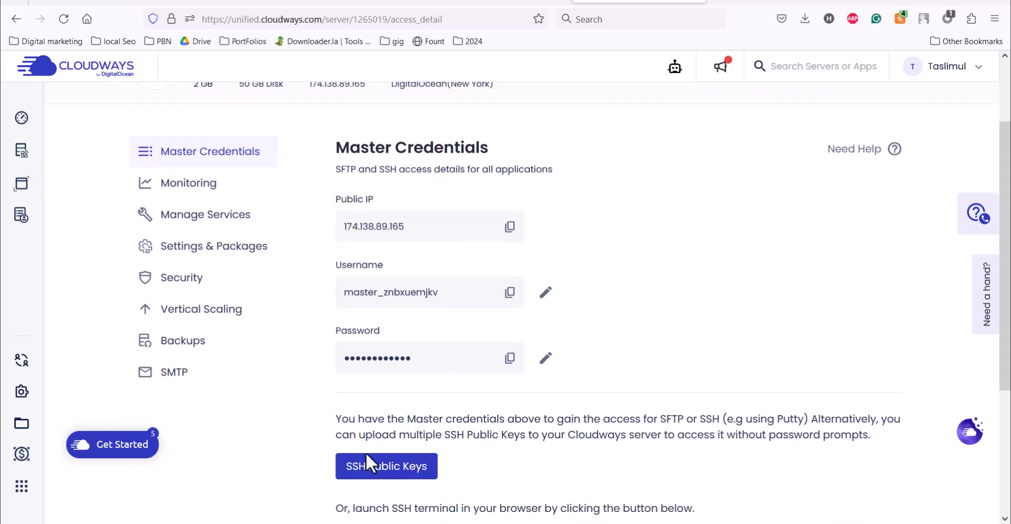
scroll(483, 467, down, 6)
scroll(392, 293, up, 6)
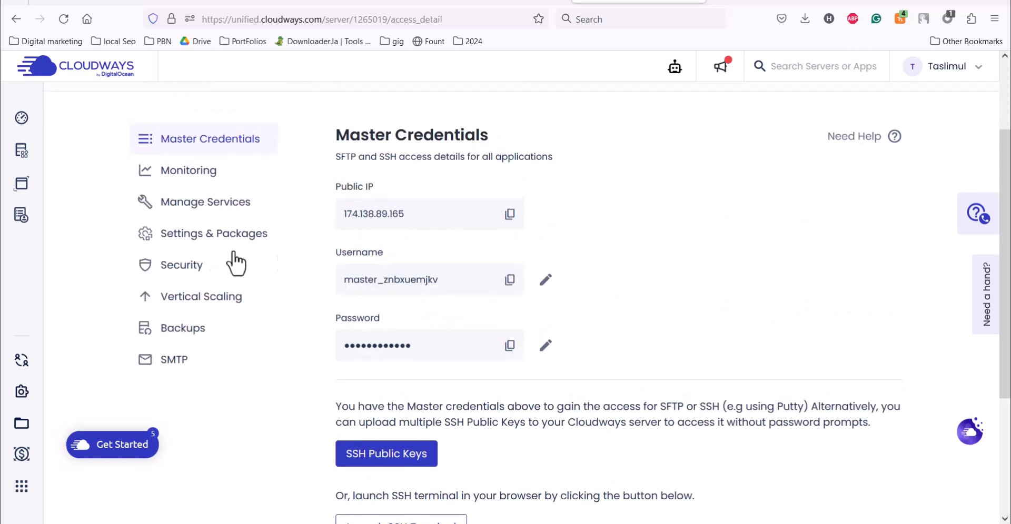
- View Monitoring and expand Application Wise Details showing 39 MB memory and 80 MB disk
click(227, 183)
scroll(1009, 326, down, 4)
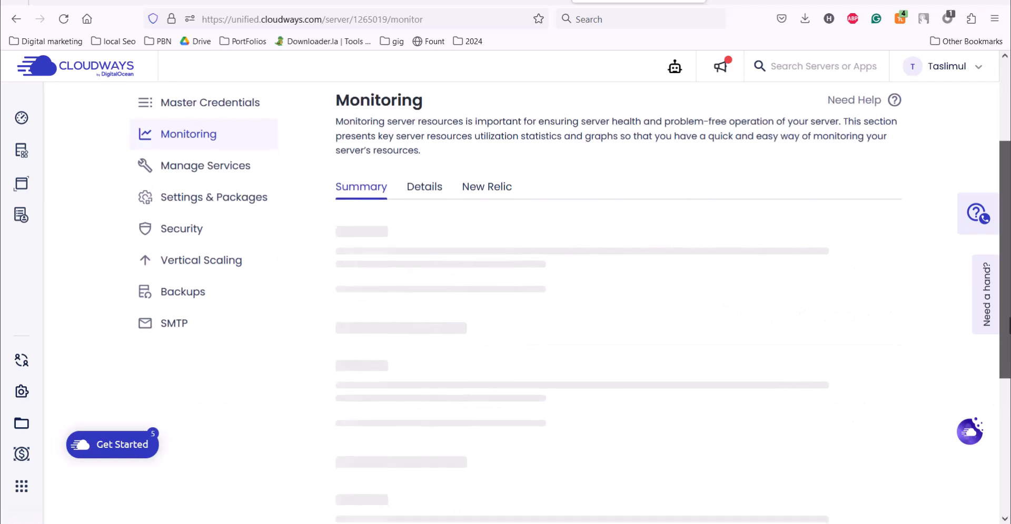
drag(1009, 326, 1009, 343)
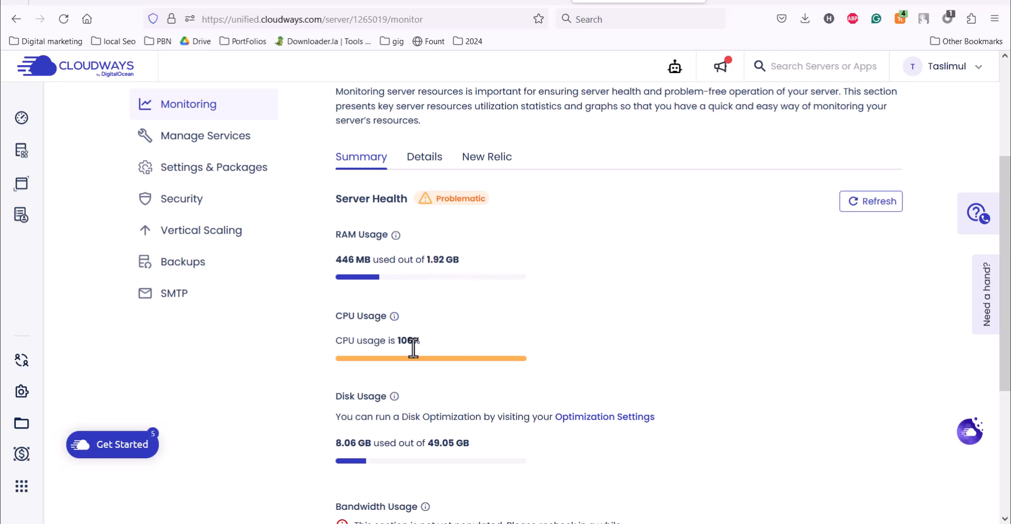
drag(1006, 286, 1006, 357)
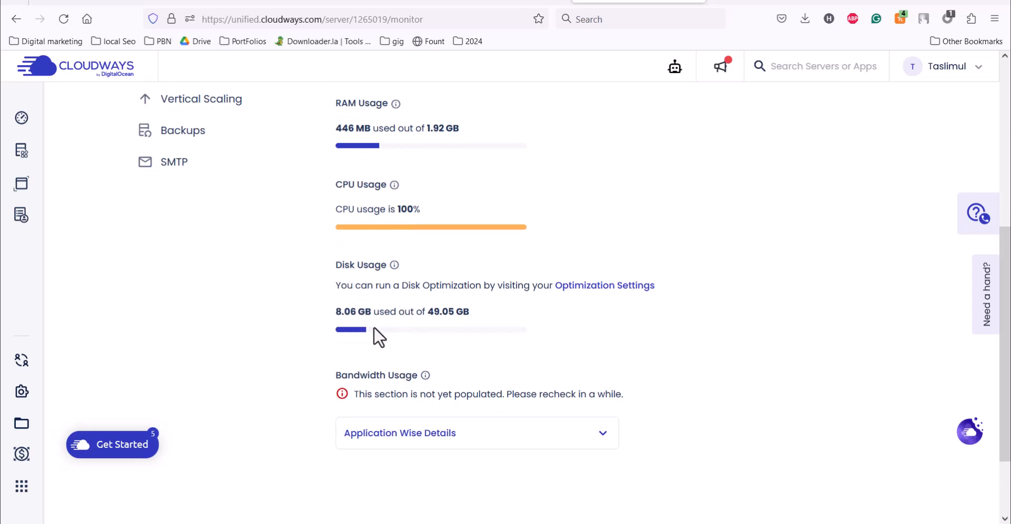
click(603, 432)
scroll(609, 342, down, 2)
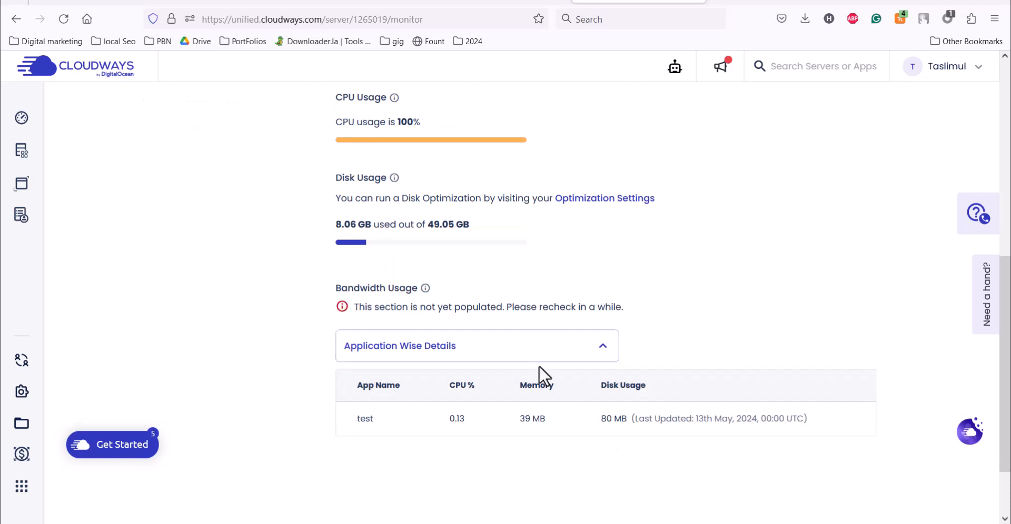
drag(1009, 310, 1009, 309)
scroll(364, 301, up, 9)
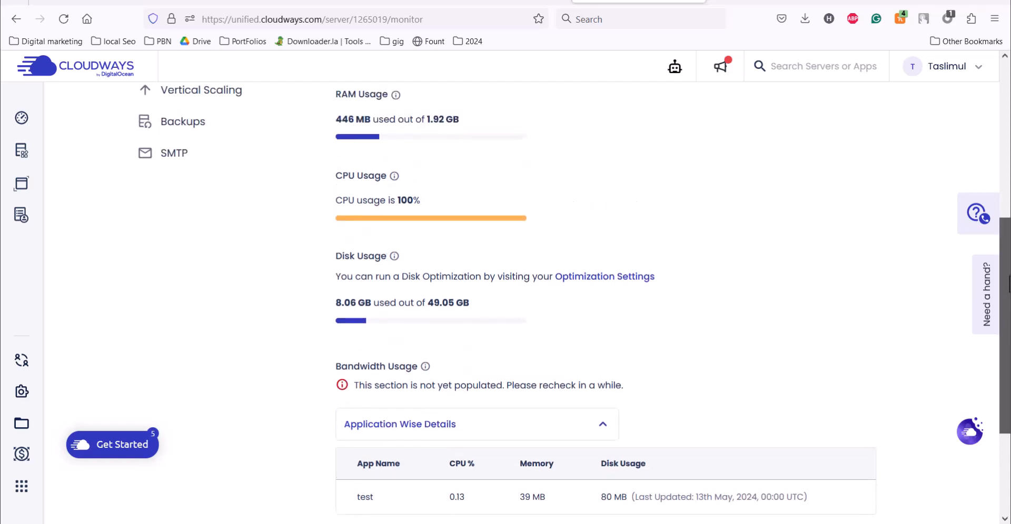
- Open Manage Services to view the server's core services
click(206, 312)
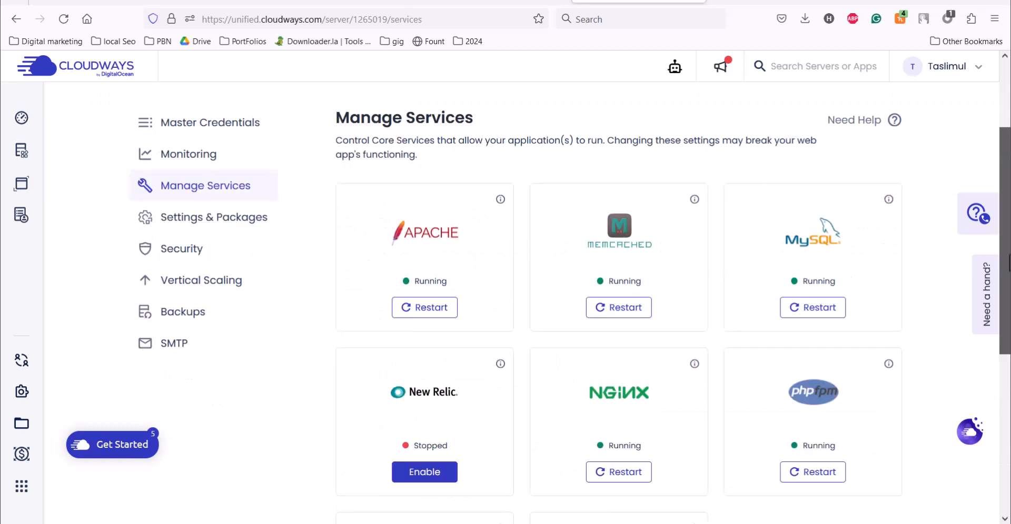
mouse_move(138, 131)
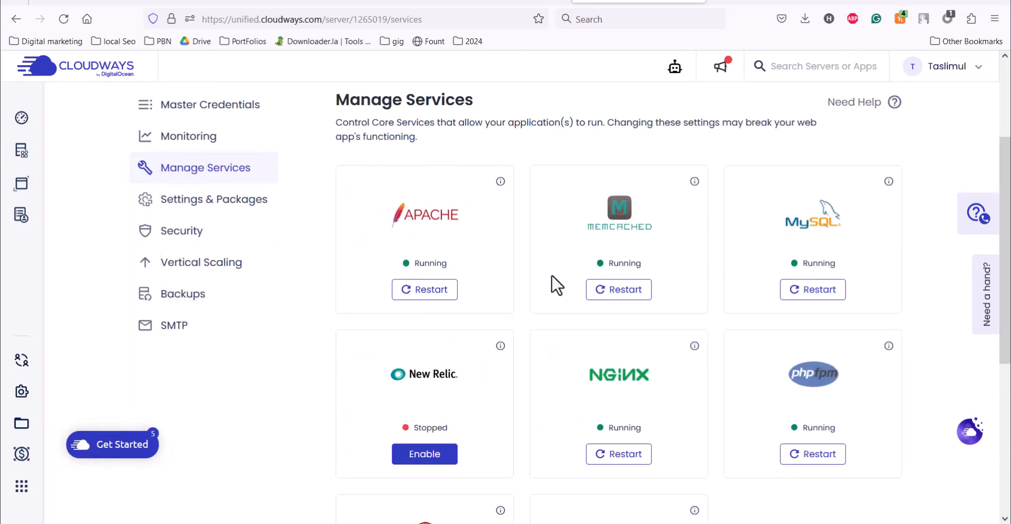
scroll(737, 239, down, 1)
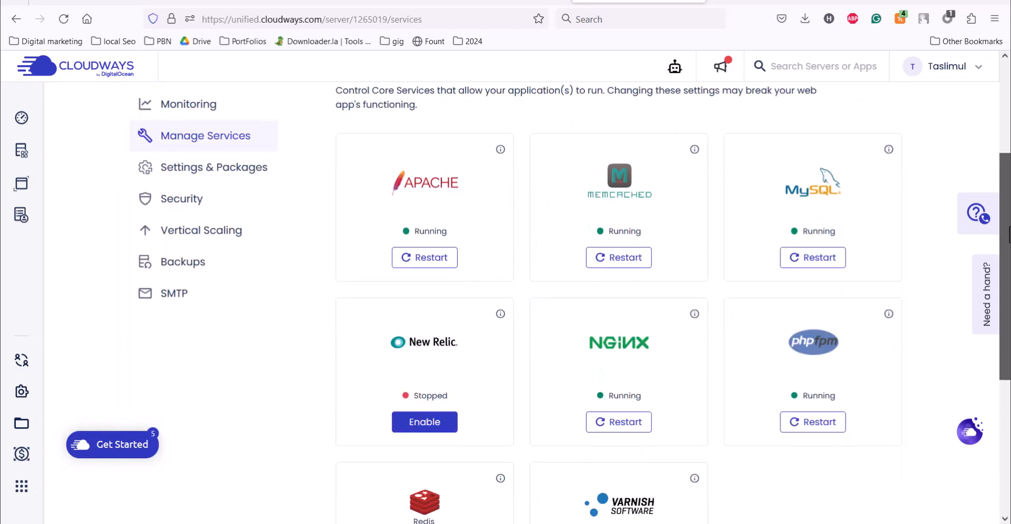
- In Settings & Packages, inspect Execution Limit, Upload Size, and Display Error kept at No
click(213, 167)
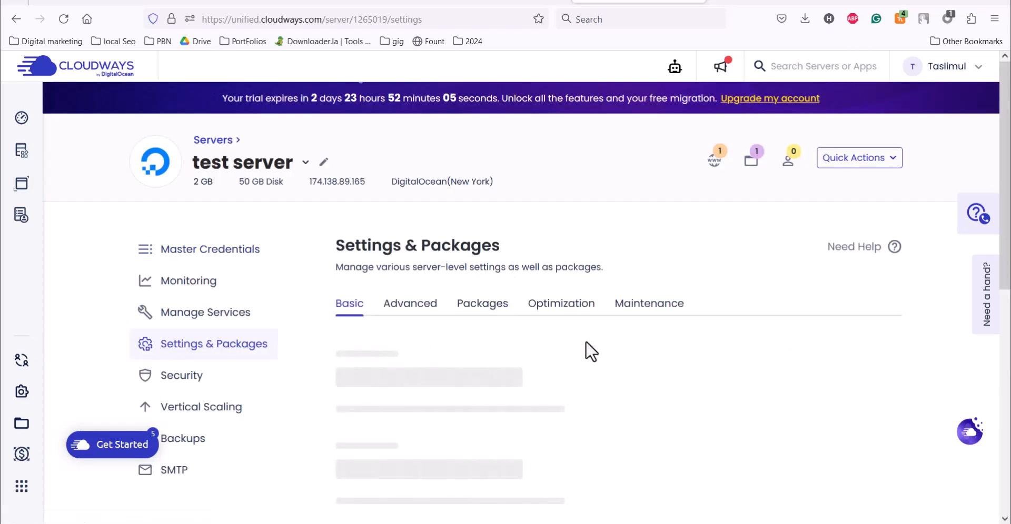
scroll(524, 255, down, 3)
click(377, 213)
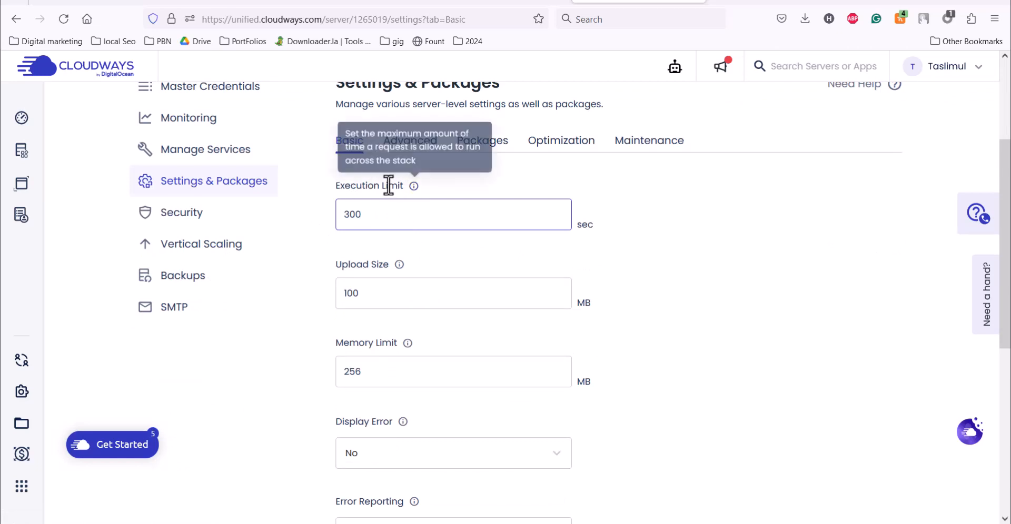
click(380, 293)
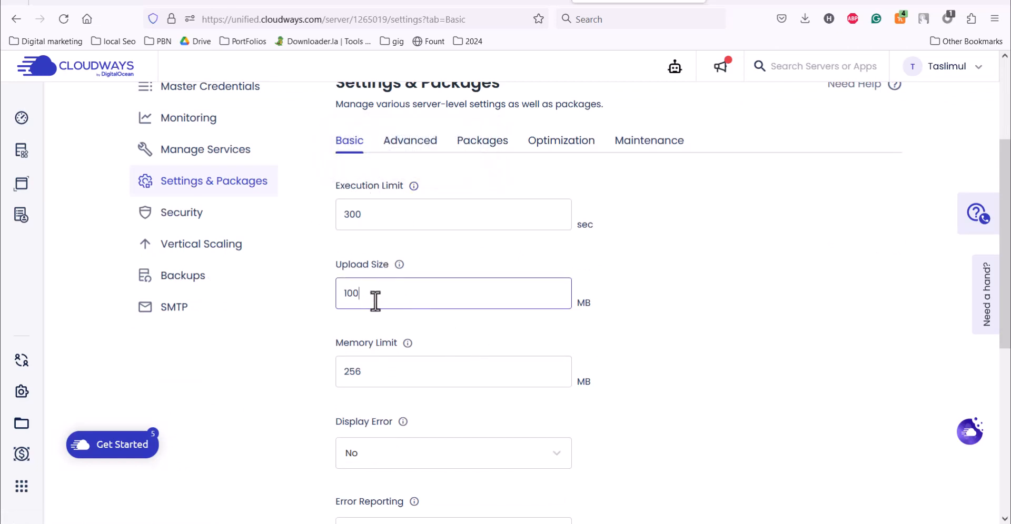
scroll(983, 319, down, 2)
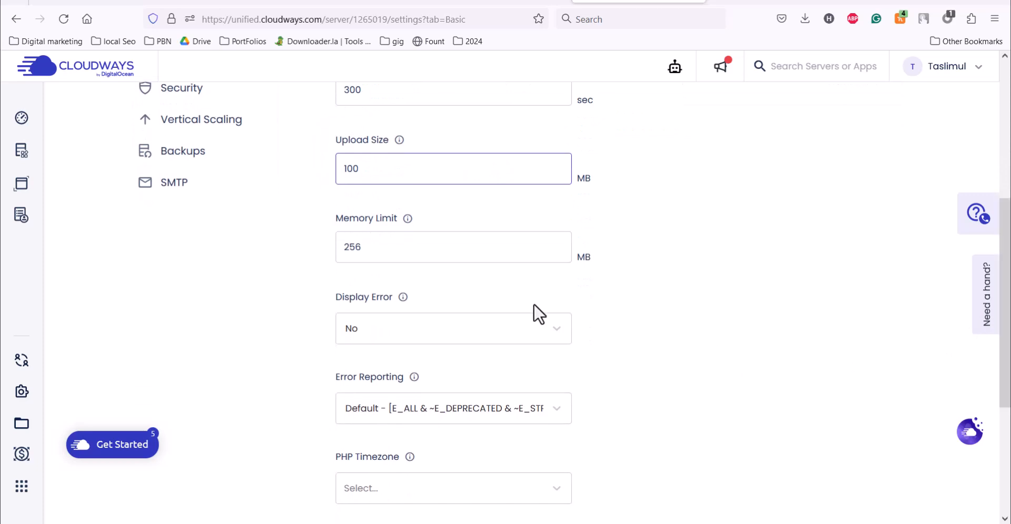
scroll(1009, 367, down, 1)
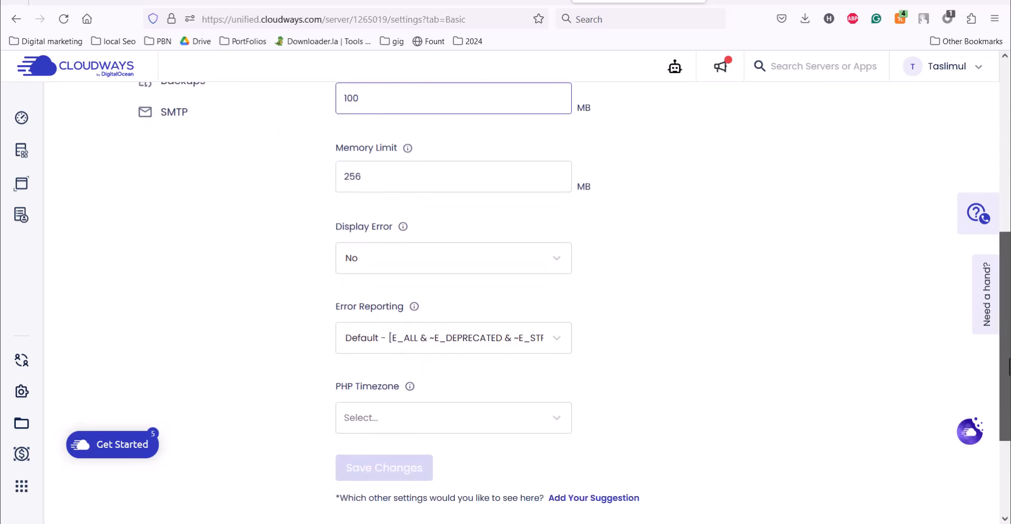
click(415, 257)
click(463, 256)
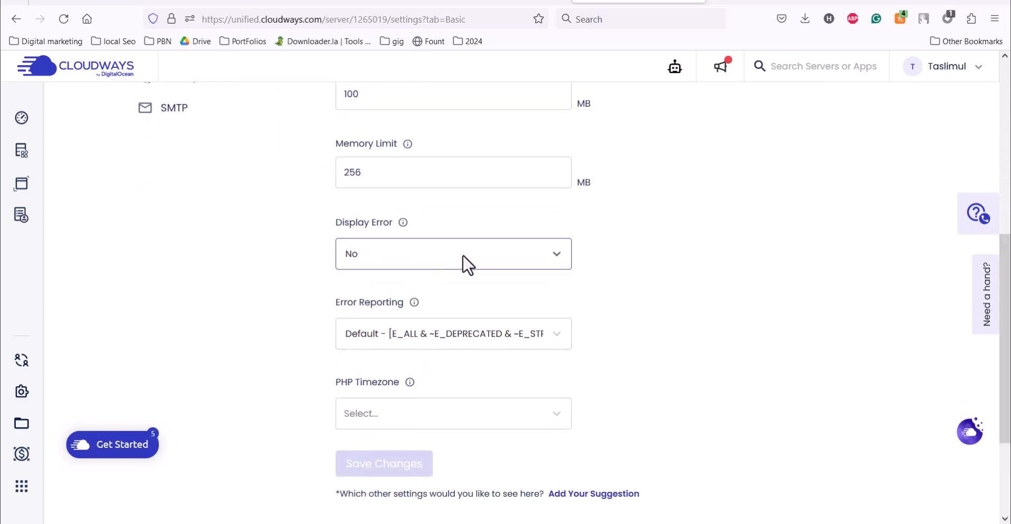
drag(1005, 396, 1005, 333)
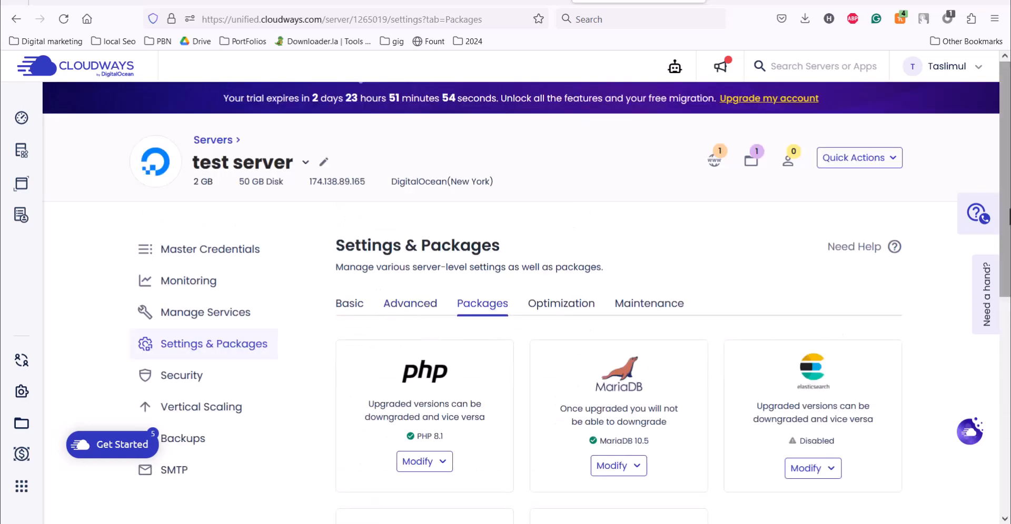
- Check the PHP versions, then tick the tmp folder cleanup on the Optimization tab
scroll(572, 325, down, 3)
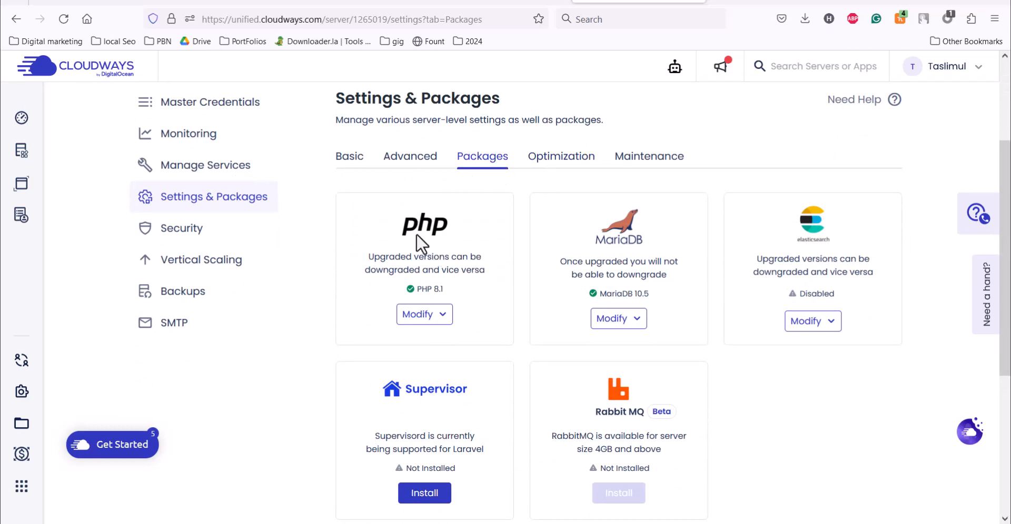
click(429, 314)
click(579, 169)
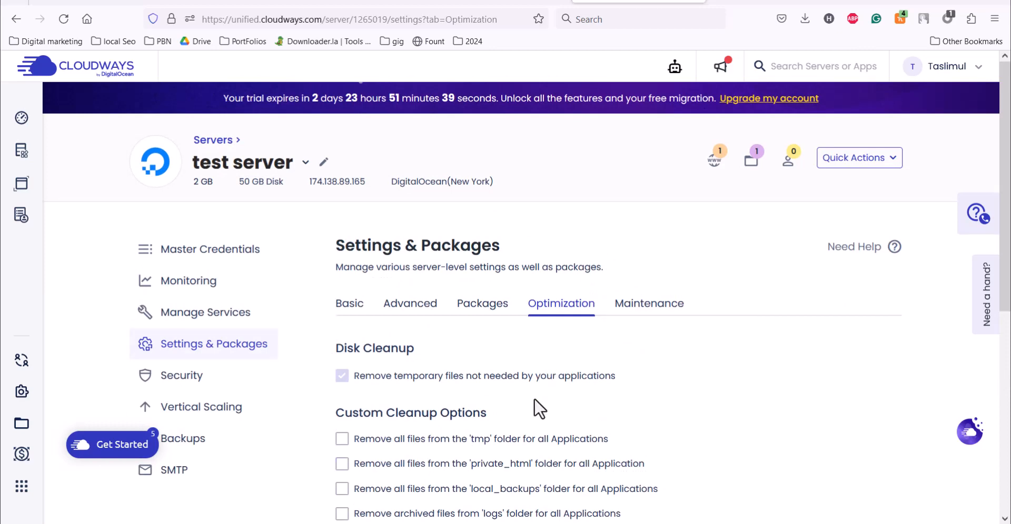
scroll(665, 396, down, 2)
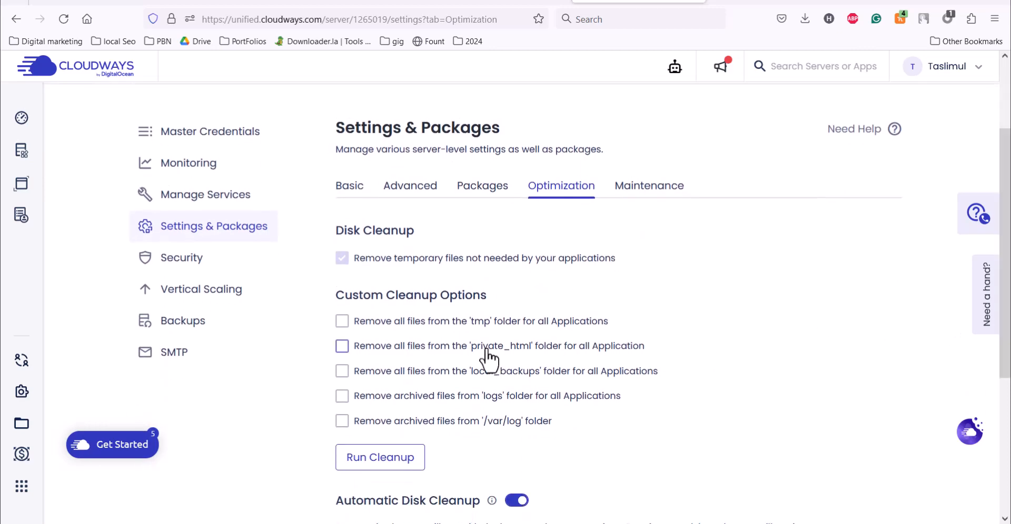
click(342, 325)
- Review the Maintenance tab's Select Day list, keeping Monday
scroll(493, 366, down, 4)
scroll(579, 237, up, 3)
click(644, 143)
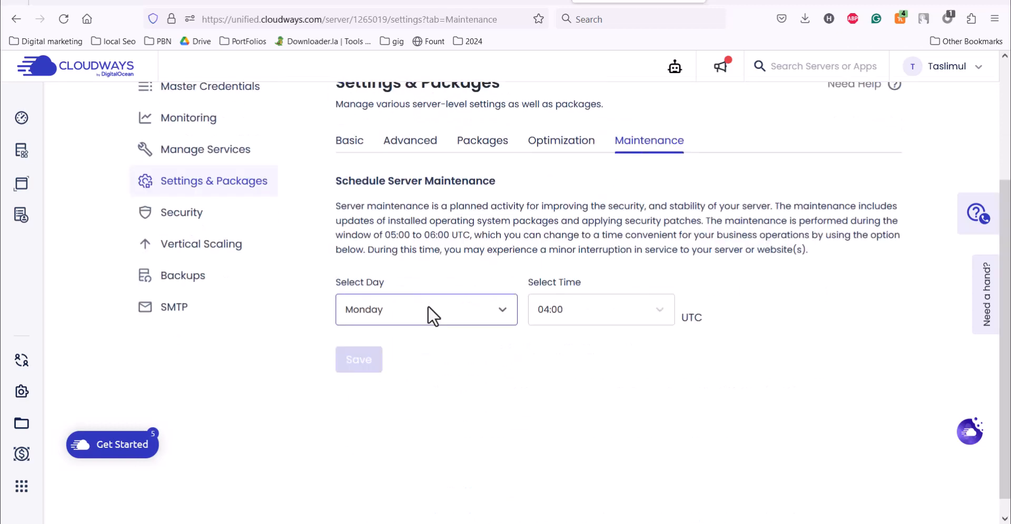
click(444, 314)
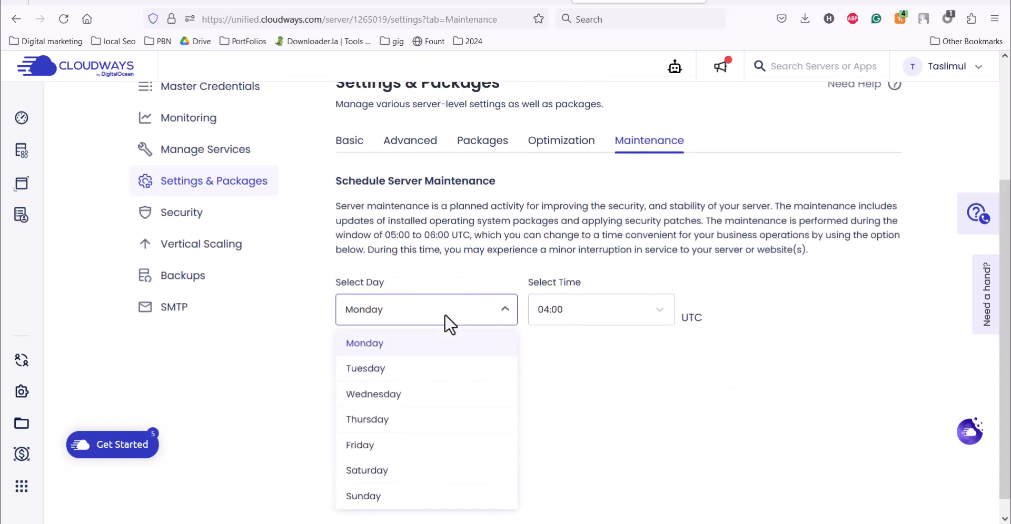
click(446, 312)
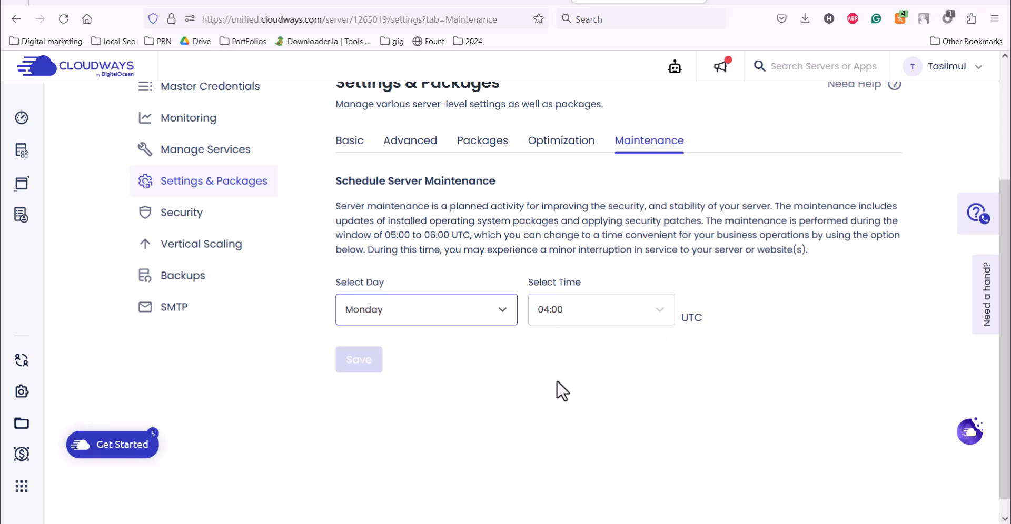
click(426, 312)
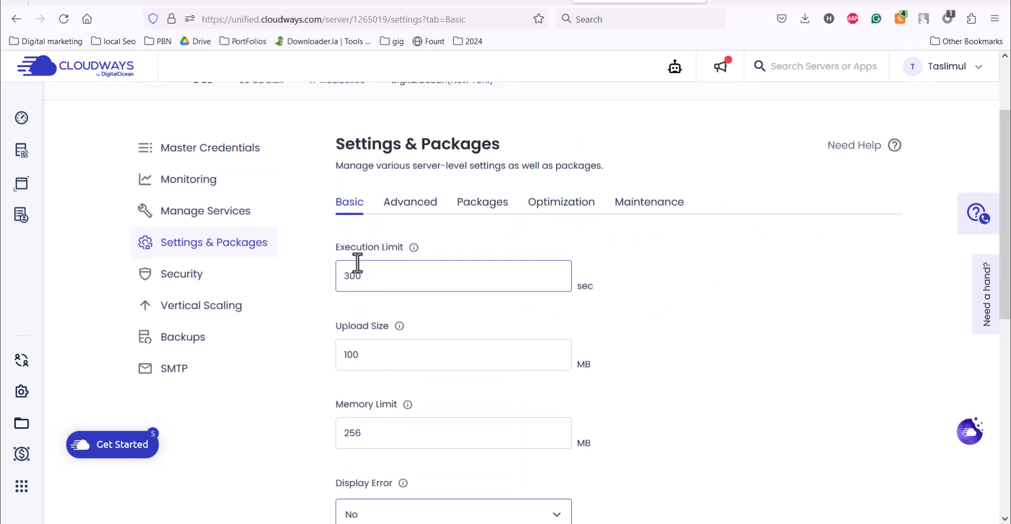
click(190, 276)
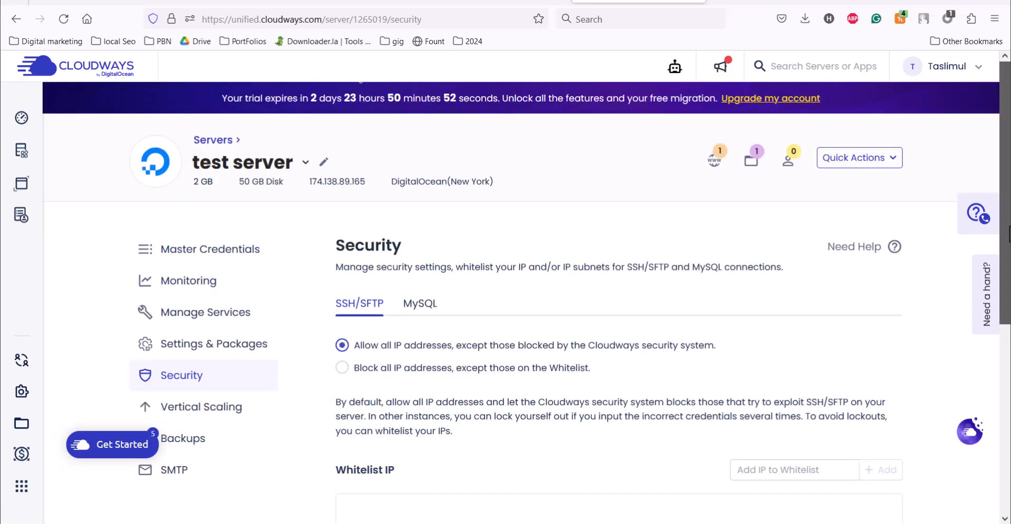
- Check Security's MySQL tab, preview vertical scaling to 4 GB and back to 2 GB, then open Backups
drag(1009, 225, 1009, 303)
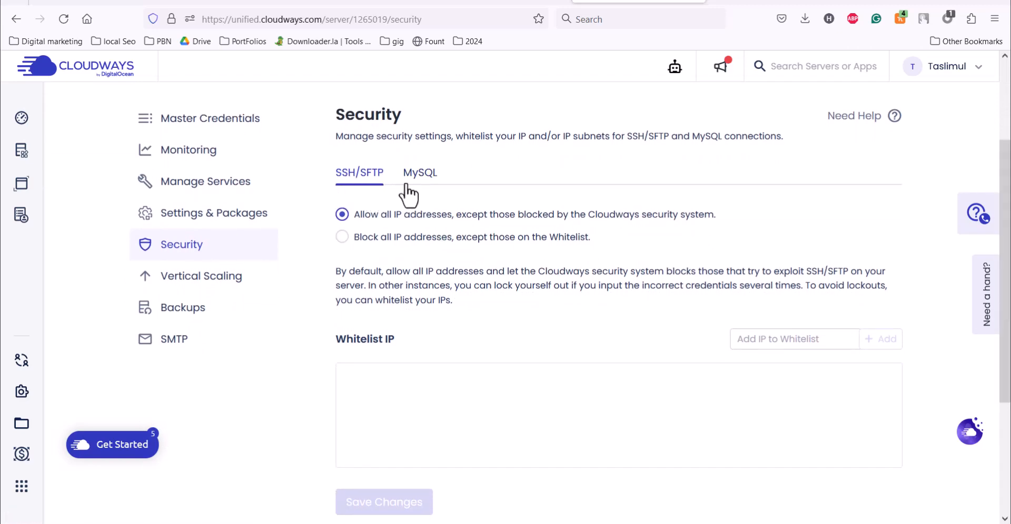
click(424, 179)
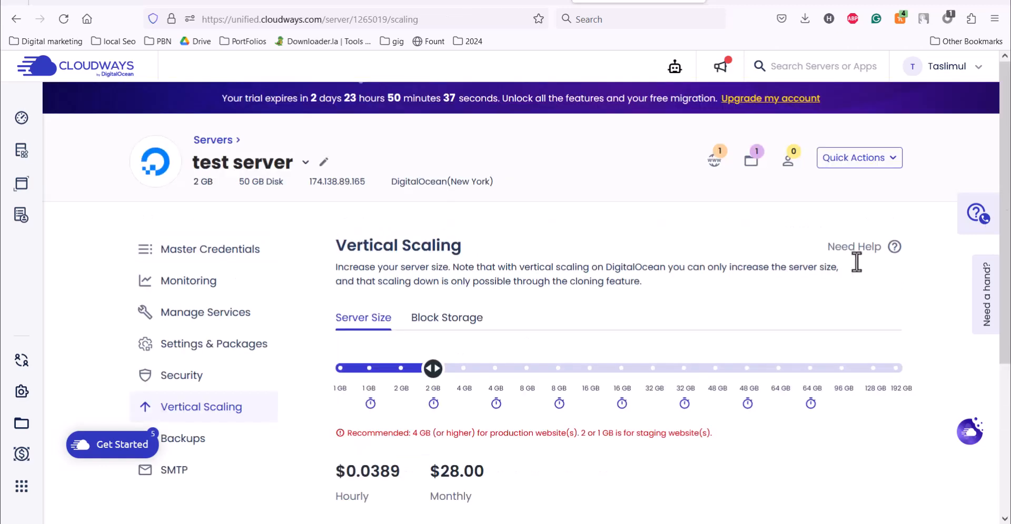
scroll(1008, 276, down, 3)
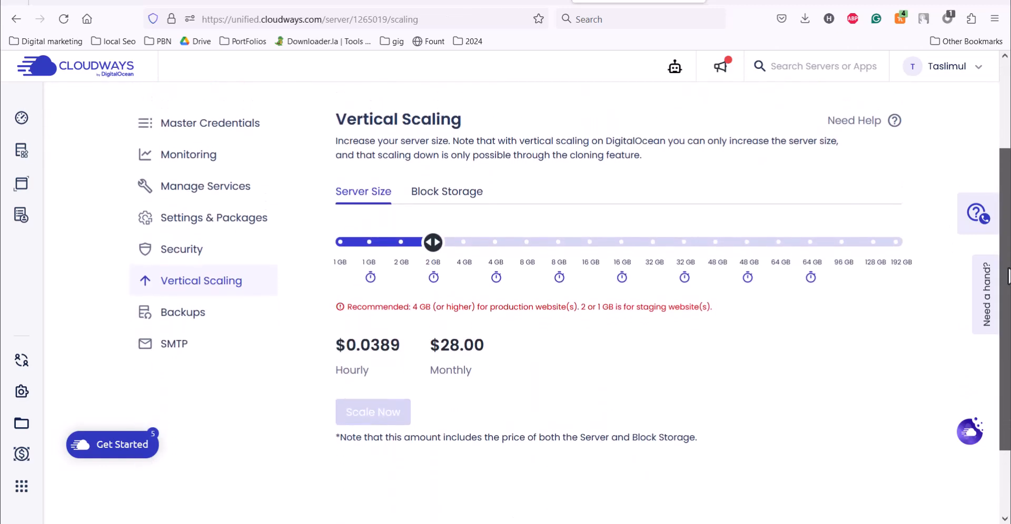
mouse_move(435, 255)
mouse_down()
mouse_move(465, 255)
mouse_move(430, 264)
mouse_up()
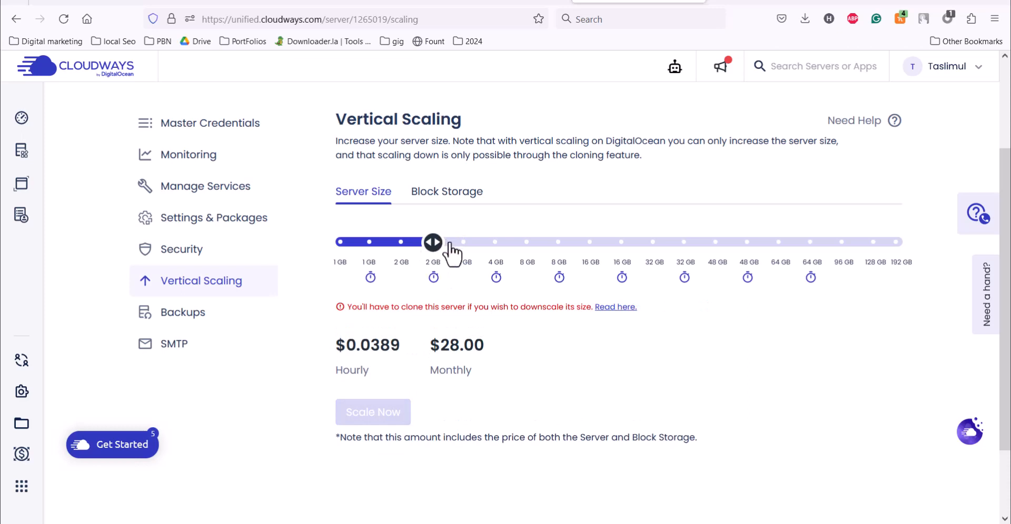
click(182, 313)
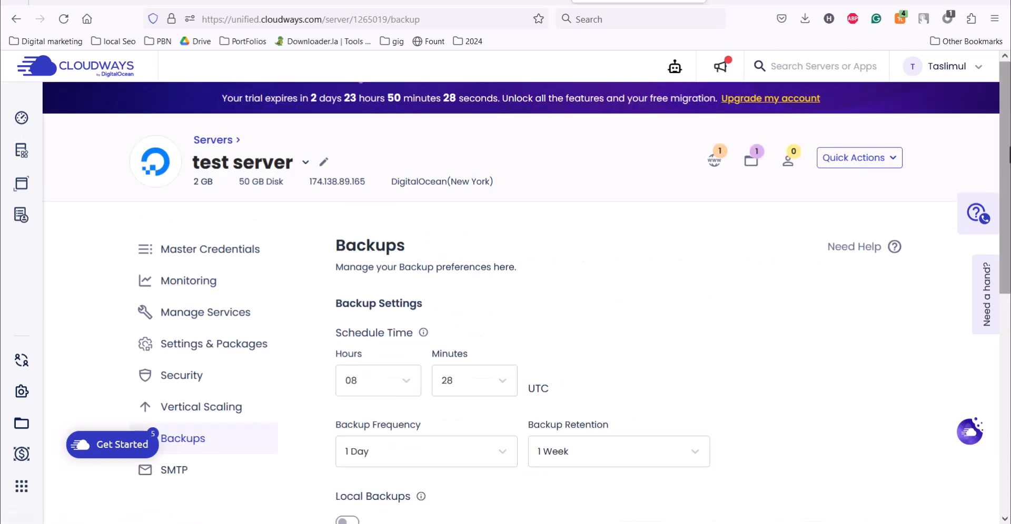
drag(1008, 156, 1008, 269)
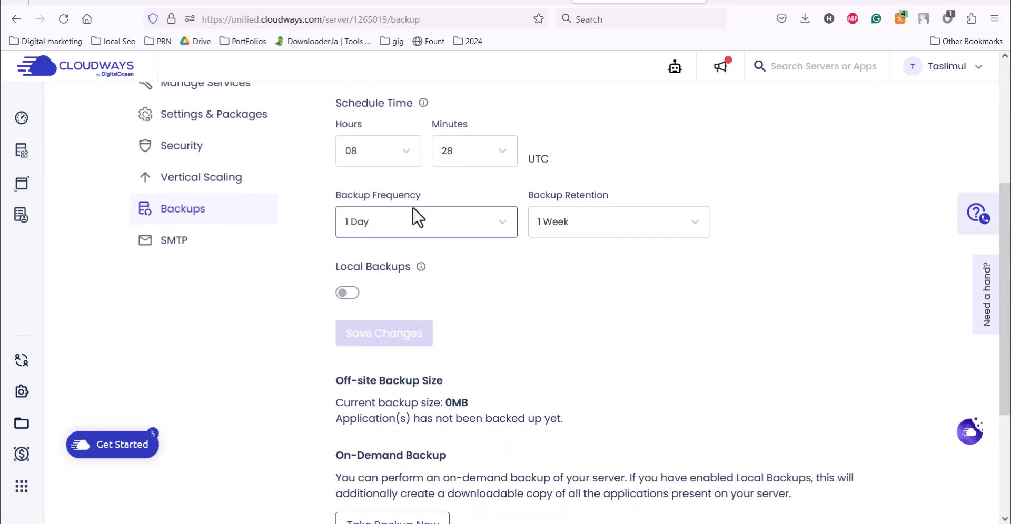
- Turn on Local Backups and try an hourly frequency before returning to once a day
scroll(632, 411, down, 2)
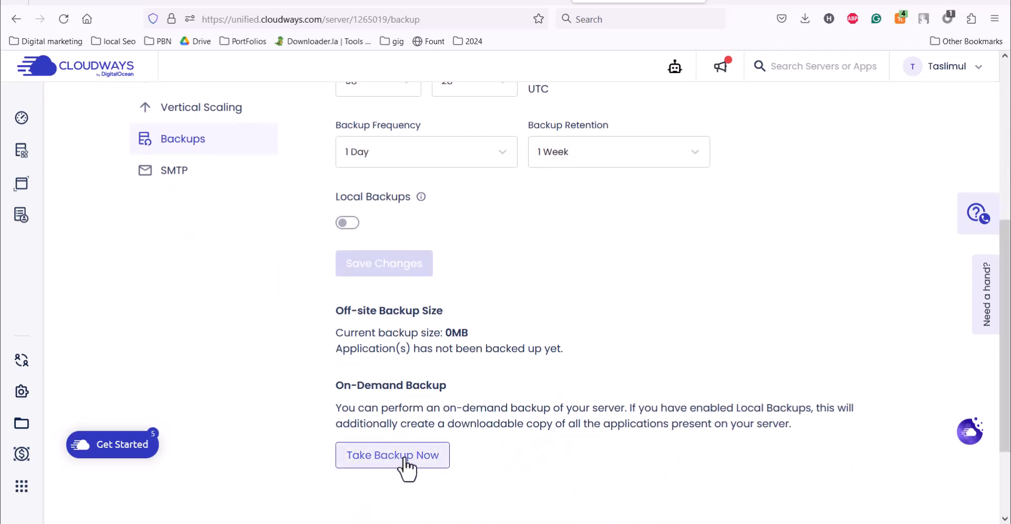
scroll(977, 237, up, 3)
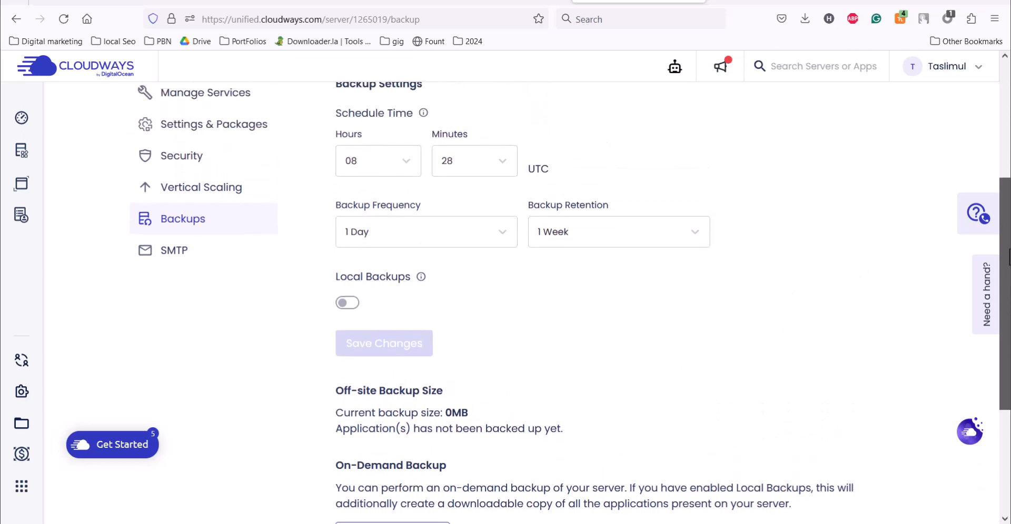
click(348, 380)
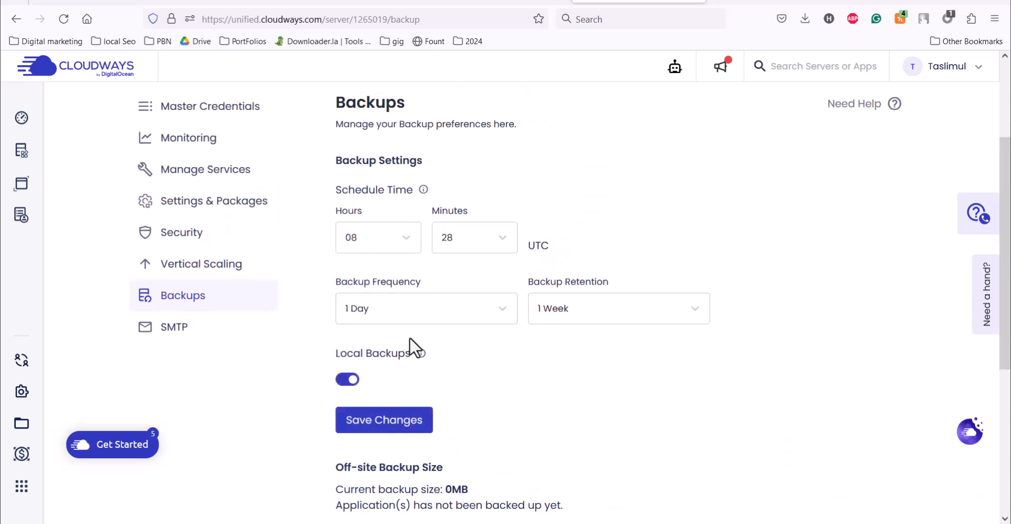
click(444, 306)
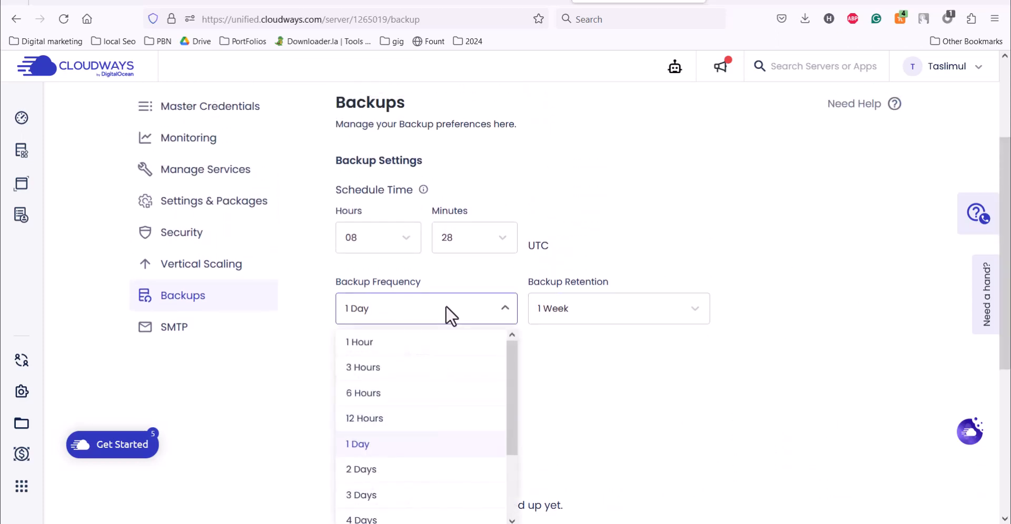
click(401, 342)
click(424, 223)
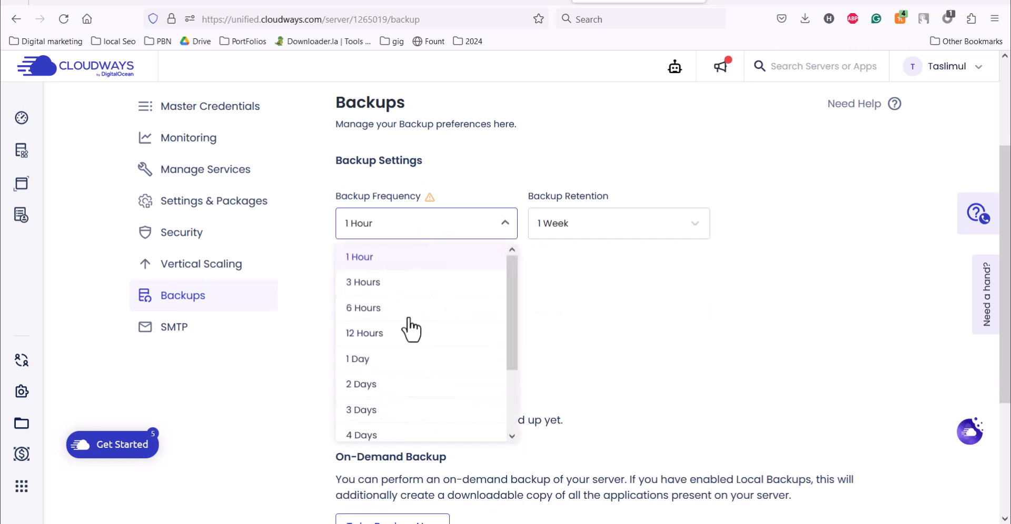
click(383, 358)
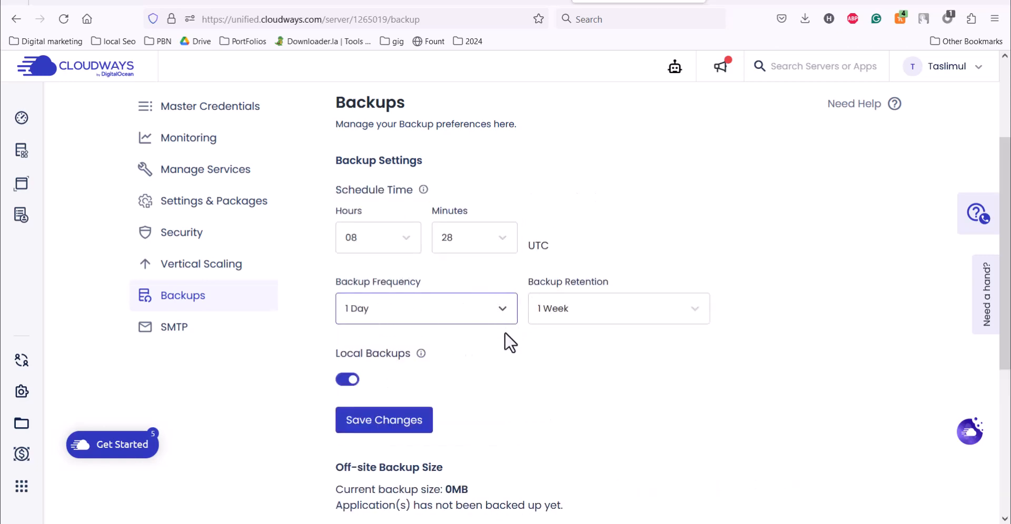
- Try a 2 Days backup frequency, revert to 1 Day, and keep the start hour at 08
click(382, 308)
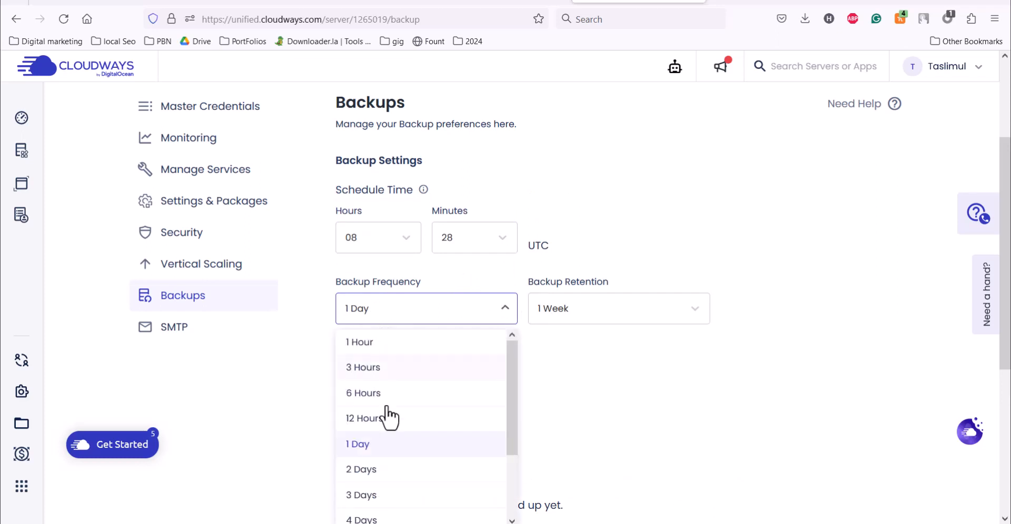
click(404, 470)
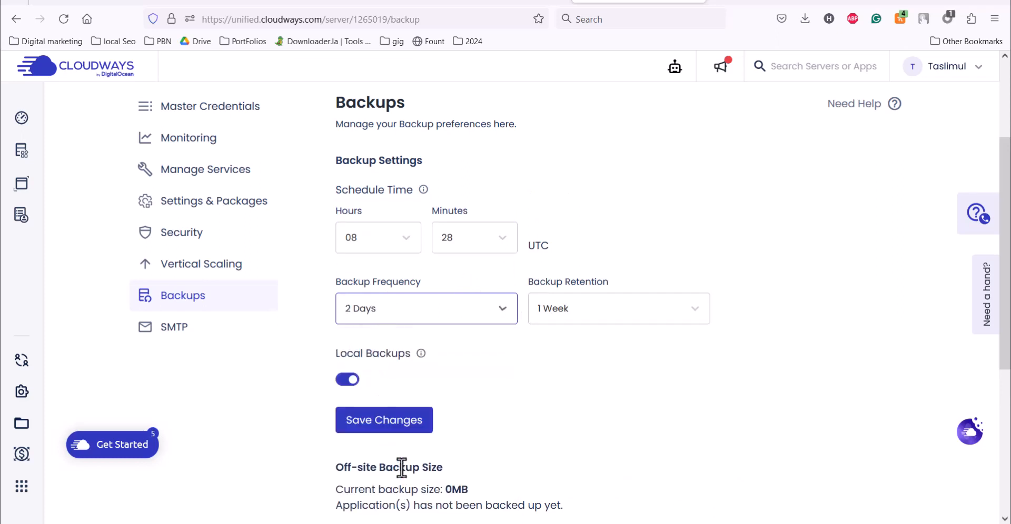
click(428, 308)
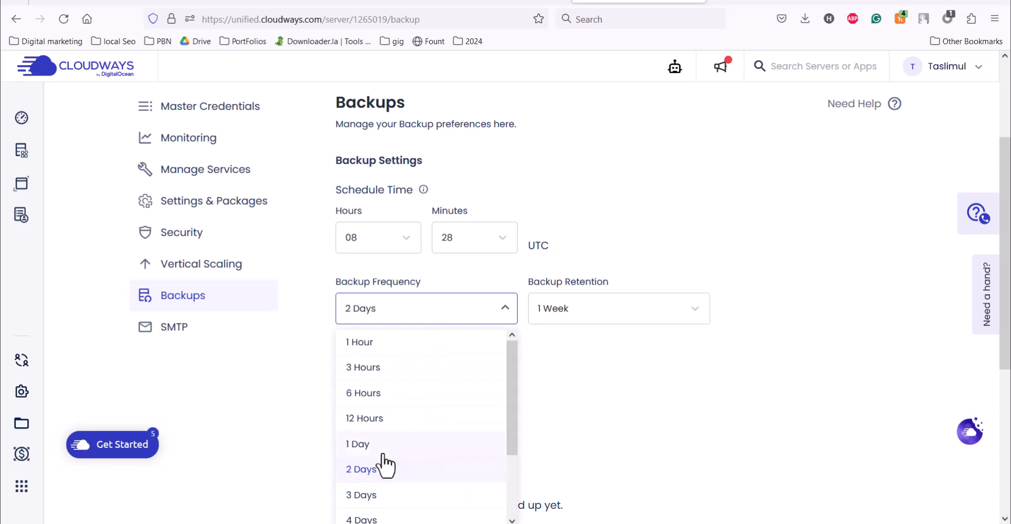
click(384, 453)
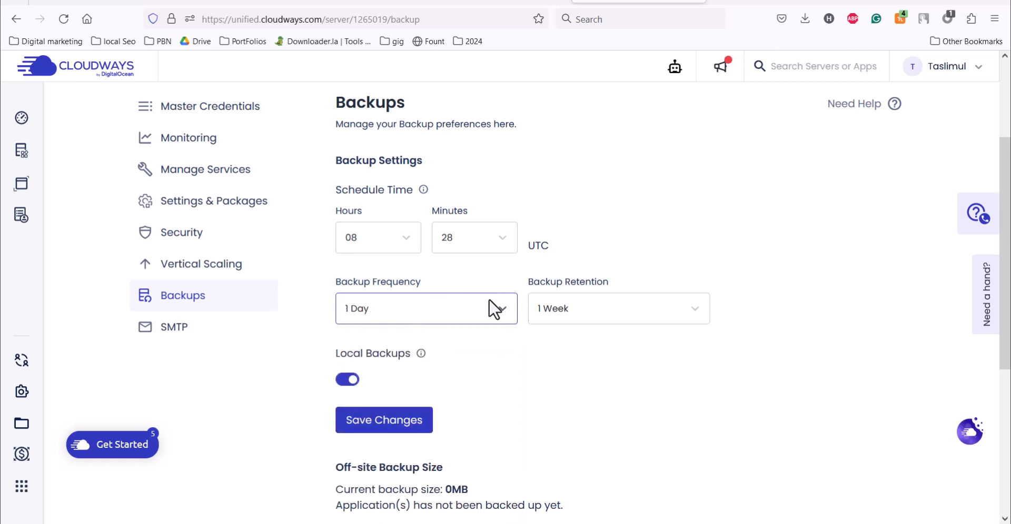
click(365, 237)
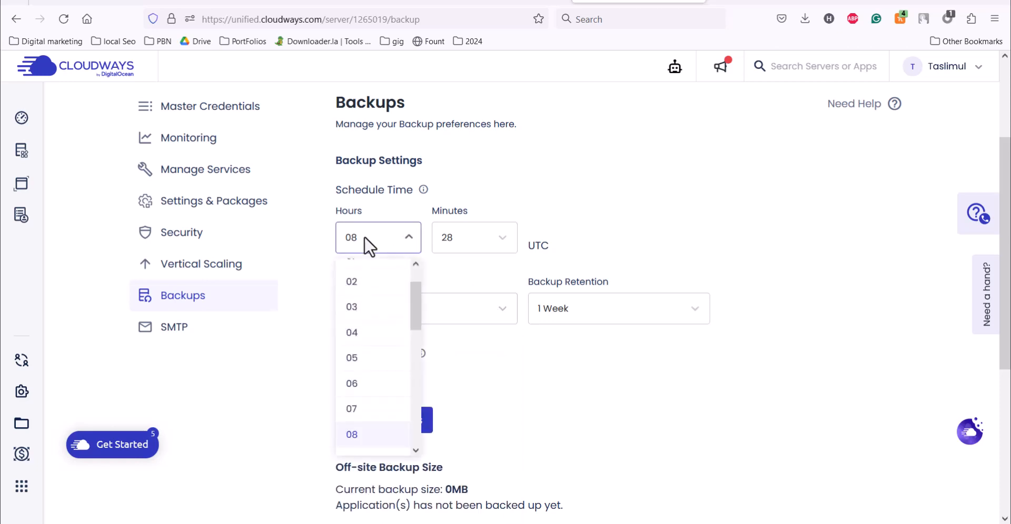
click(487, 203)
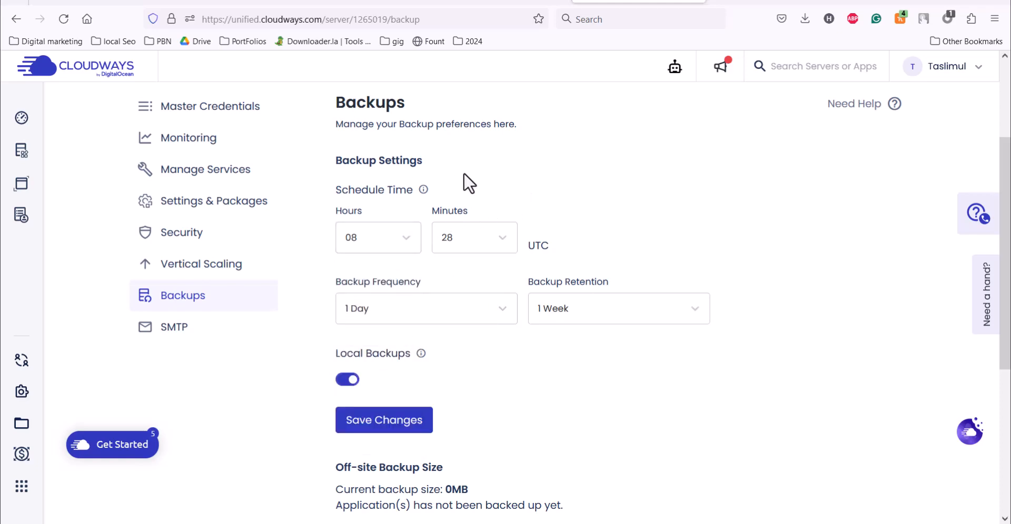
click(168, 329)
- Choose Your Own SMTP under Select SMTP and pick Mandrill as the provider
scroll(895, 232, down, 1)
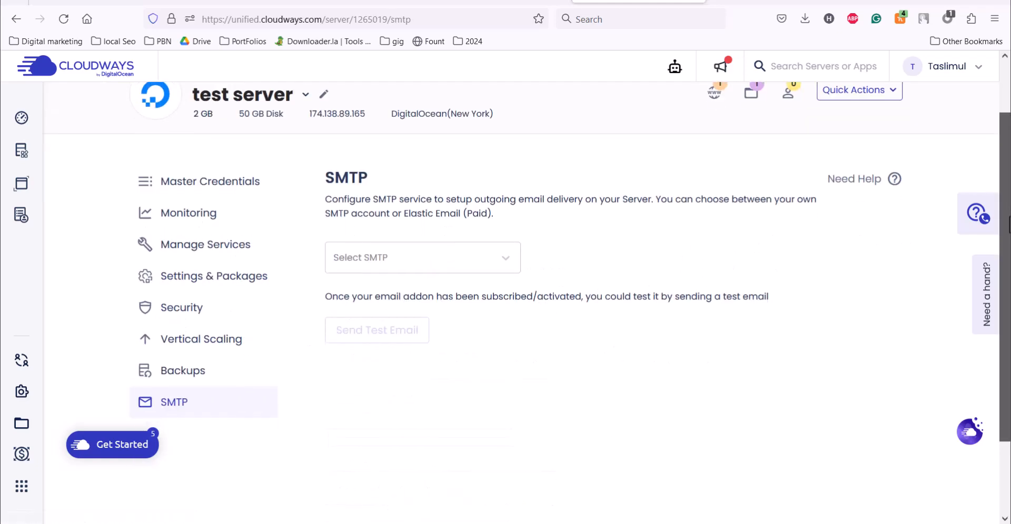
click(485, 247)
click(463, 281)
click(458, 304)
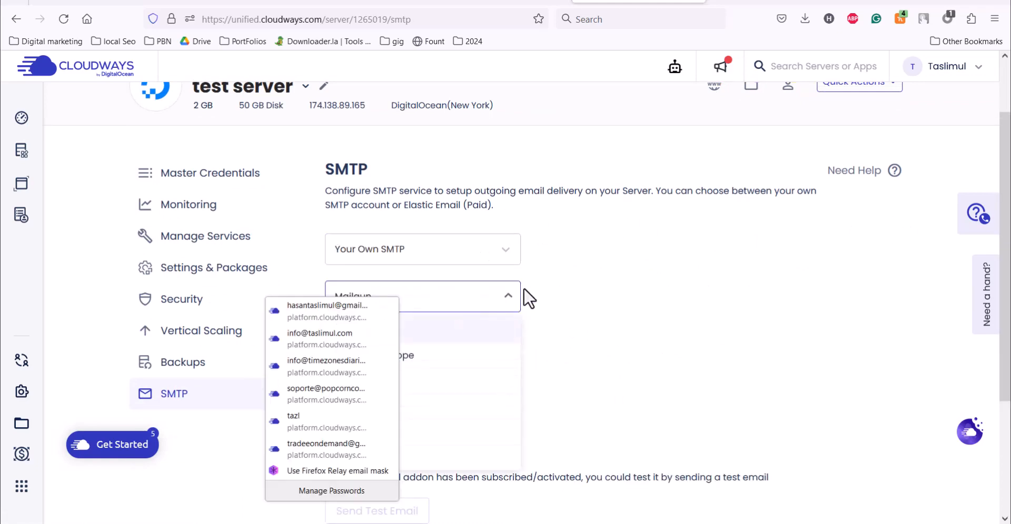
click(462, 300)
click(452, 309)
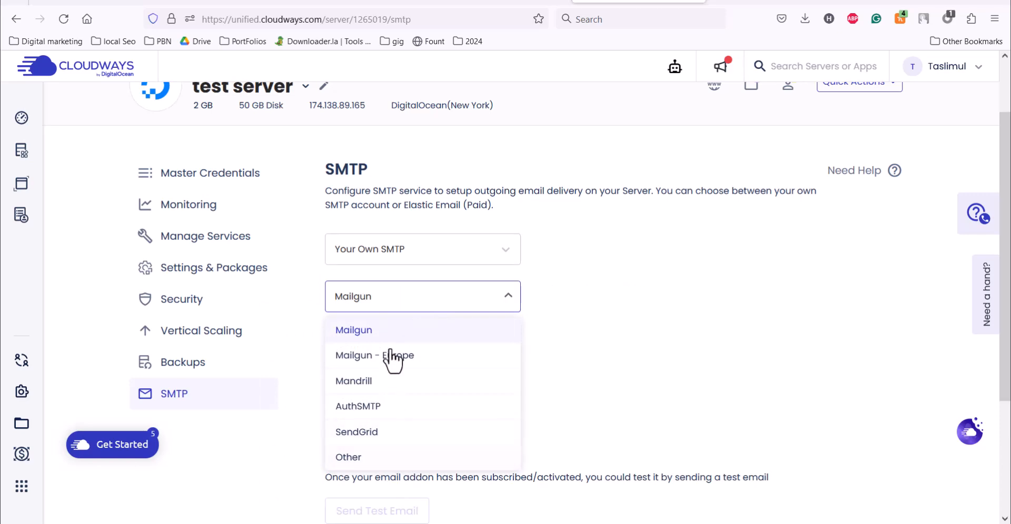
click(389, 391)
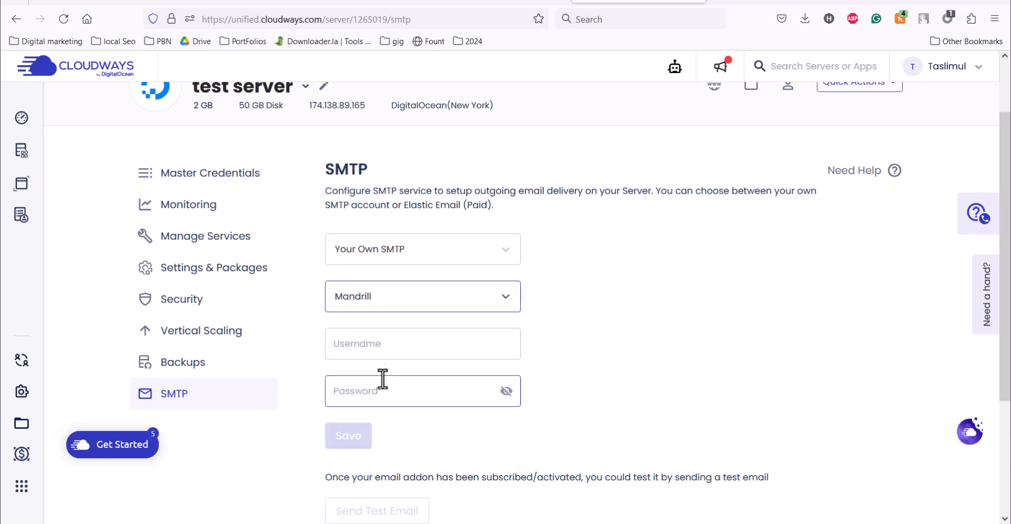
scroll(399, 428, down, 3)
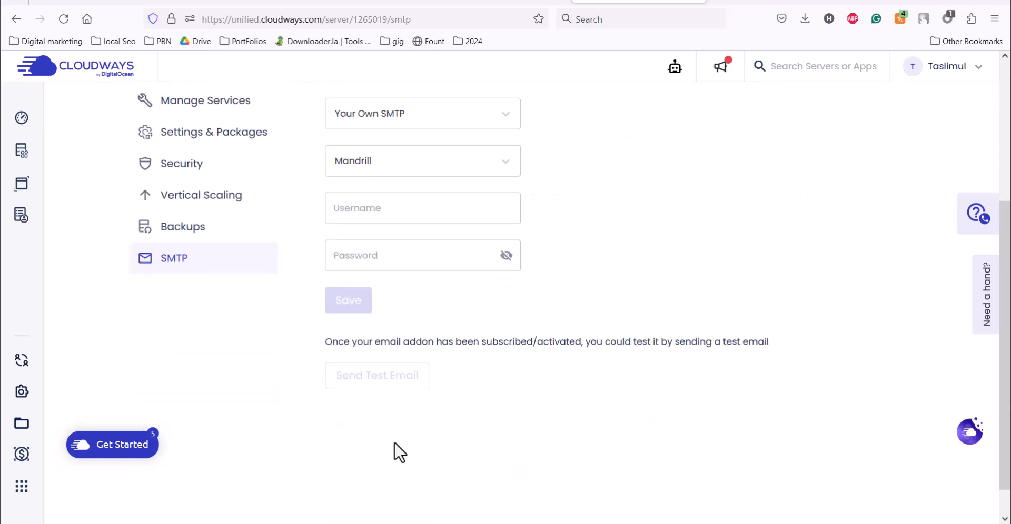
scroll(1009, 305, up, 5)
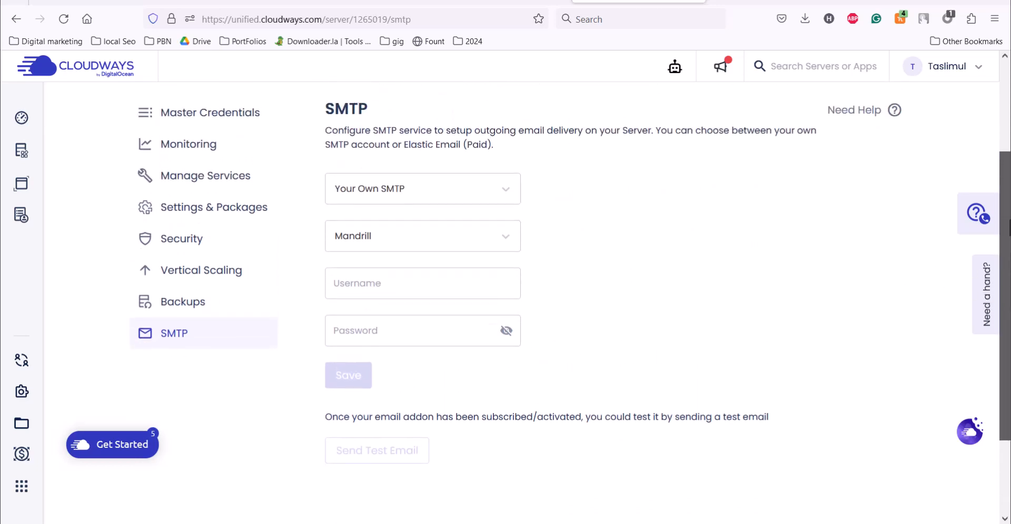